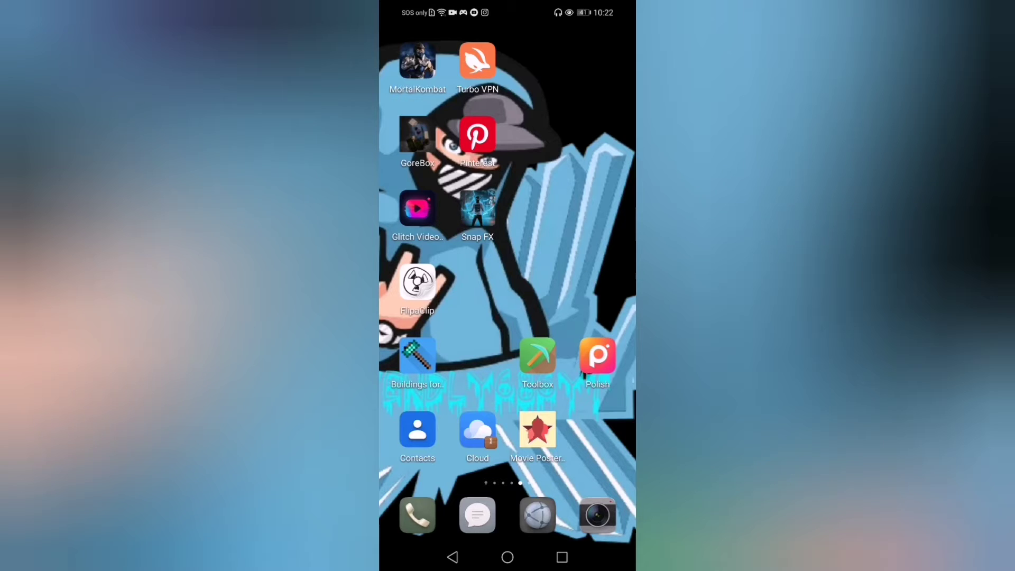
Swipe back and forth through the home screen pages to reach the Intro Maker page
drag(598, 355, 503, 355)
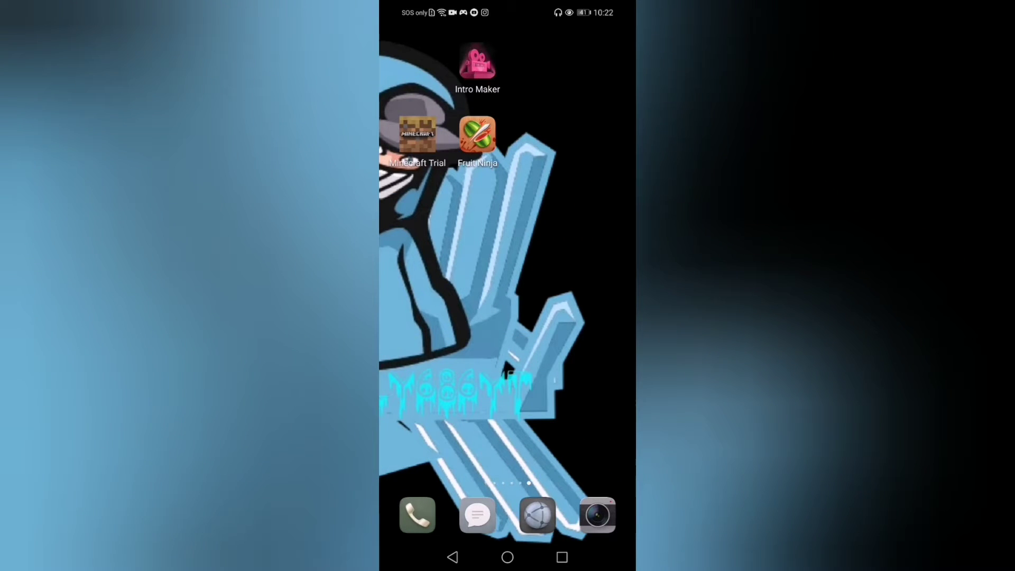
drag(465, 43, 587, 55)
drag(502, 355, 608, 355)
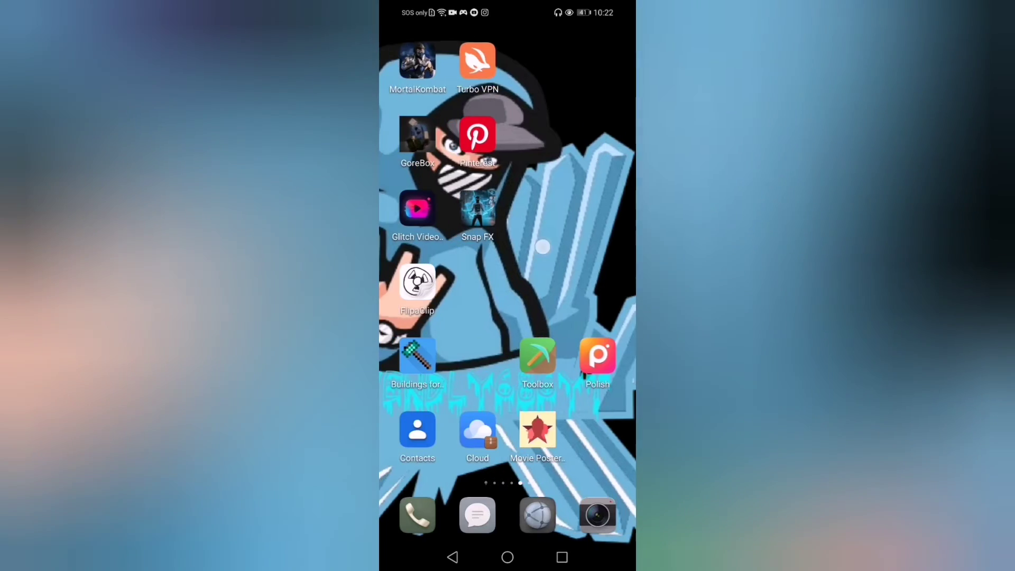
drag(449, 317, 582, 317)
drag(489, 277, 603, 280)
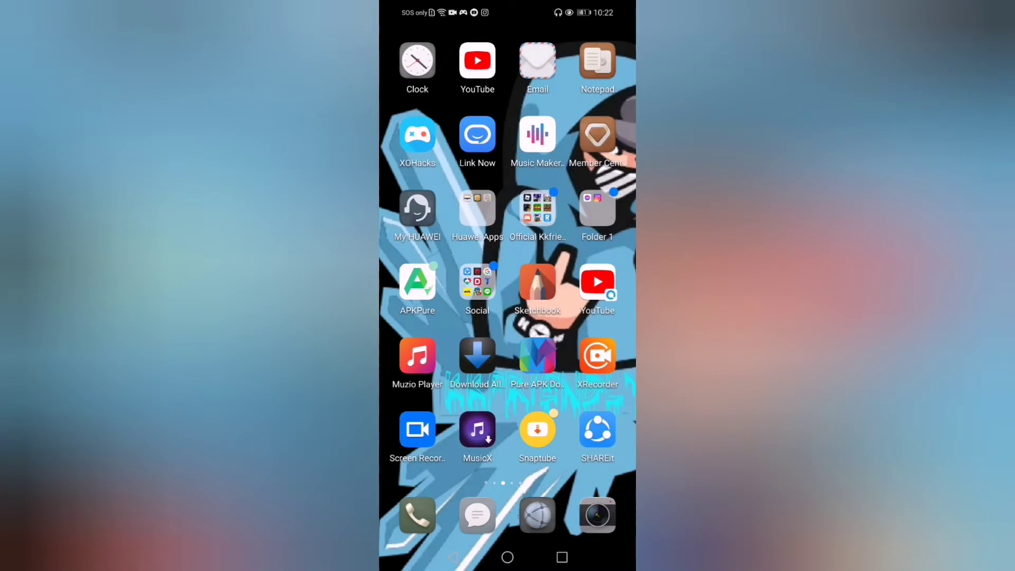
drag(581, 318, 450, 317)
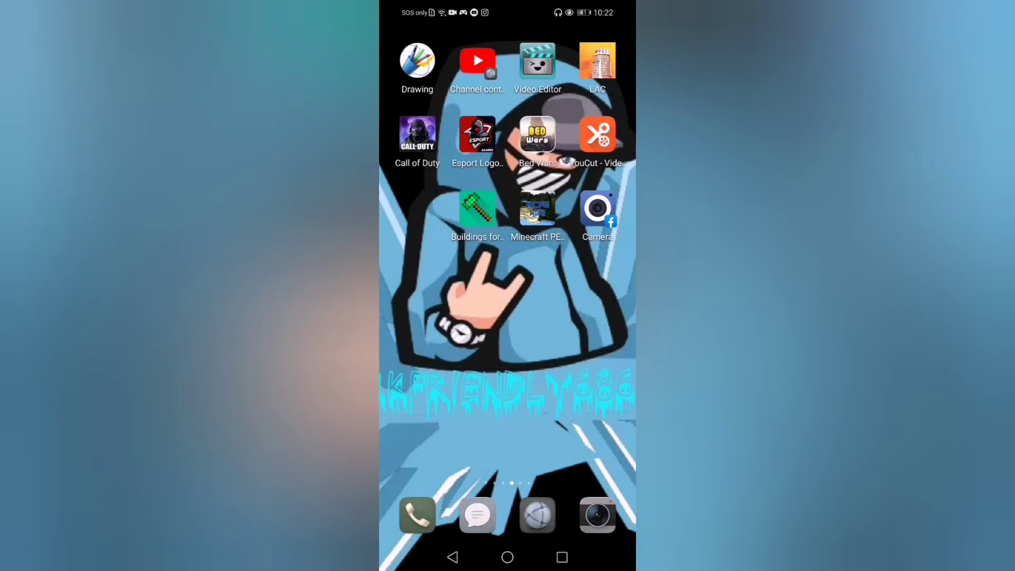
drag(582, 318, 450, 318)
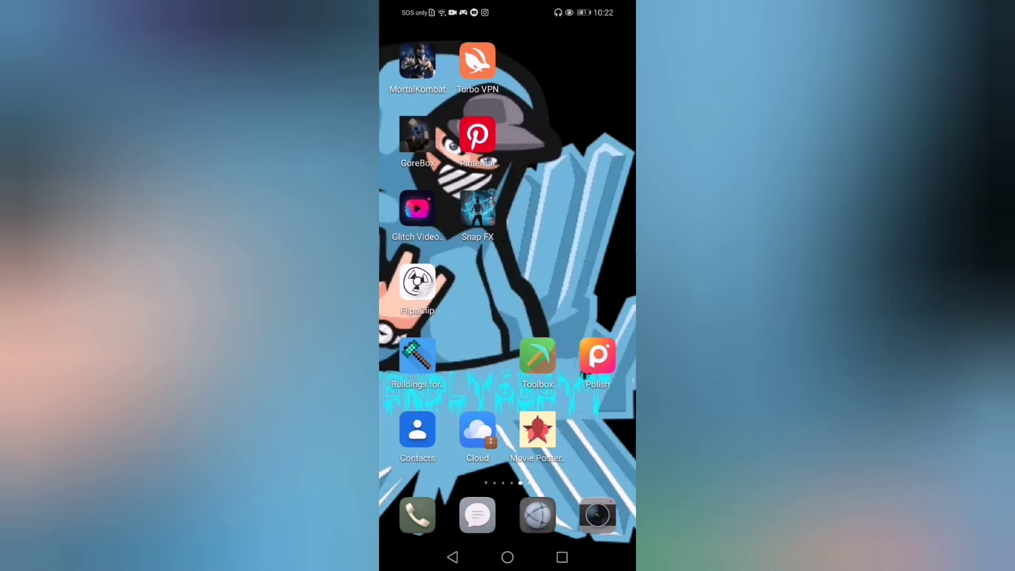
drag(581, 355, 502, 355)
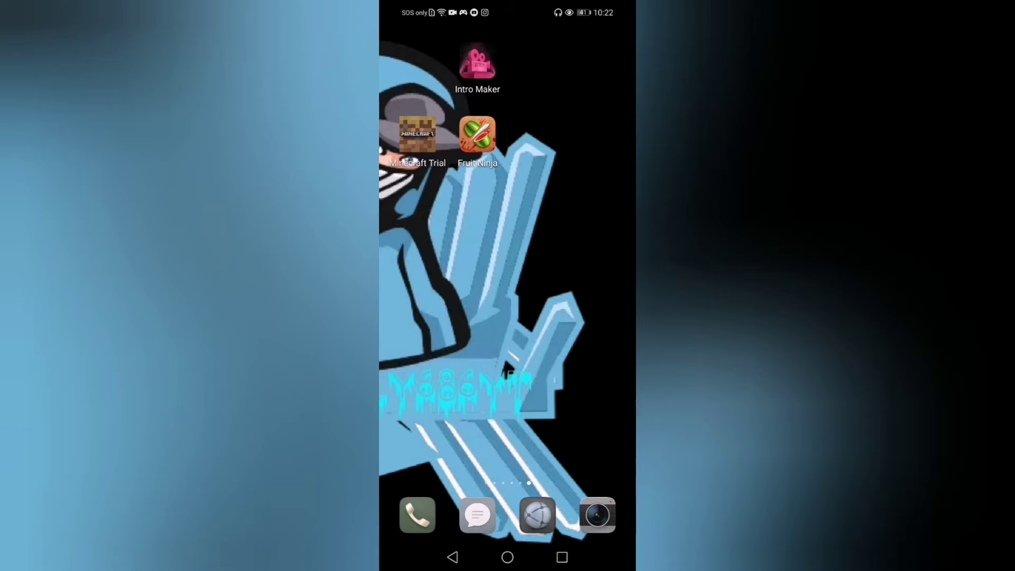
drag(493, 96, 466, 95)
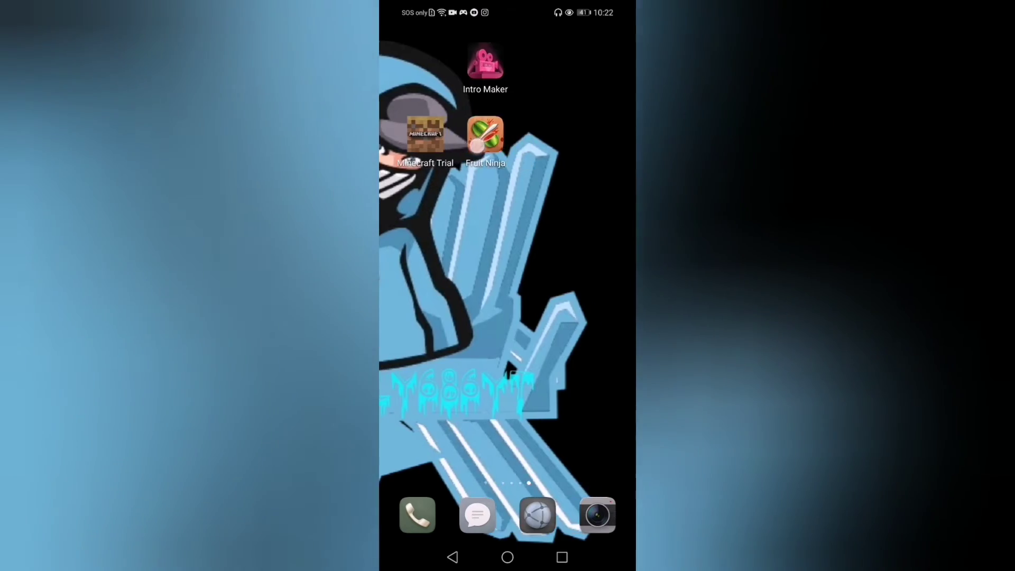
mouse_move(423, 265)
mouse_down()
mouse_move(581, 265)
mouse_move(528, 264)
mouse_up()
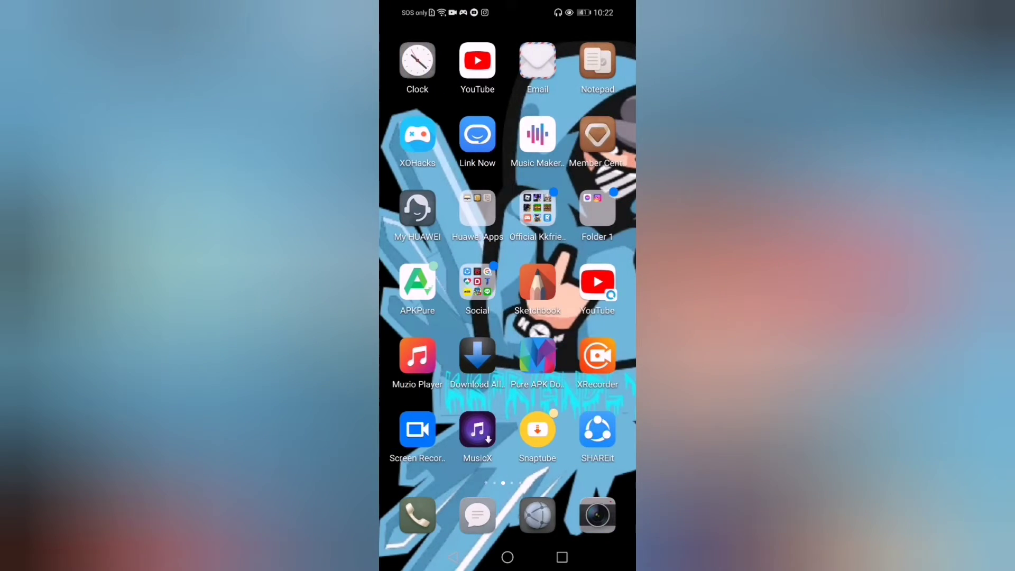
drag(597, 253, 450, 255)
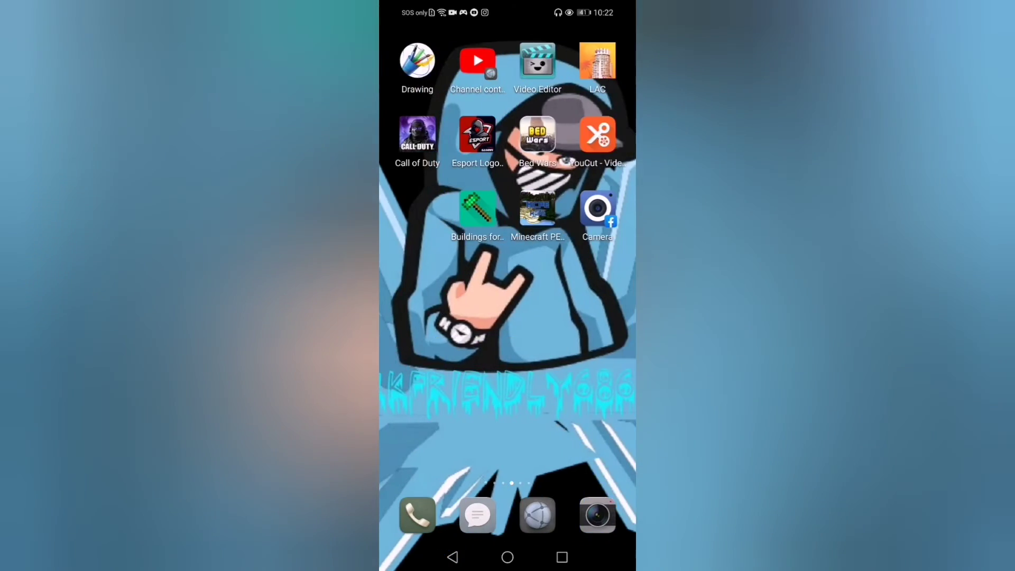
drag(597, 254, 450, 255)
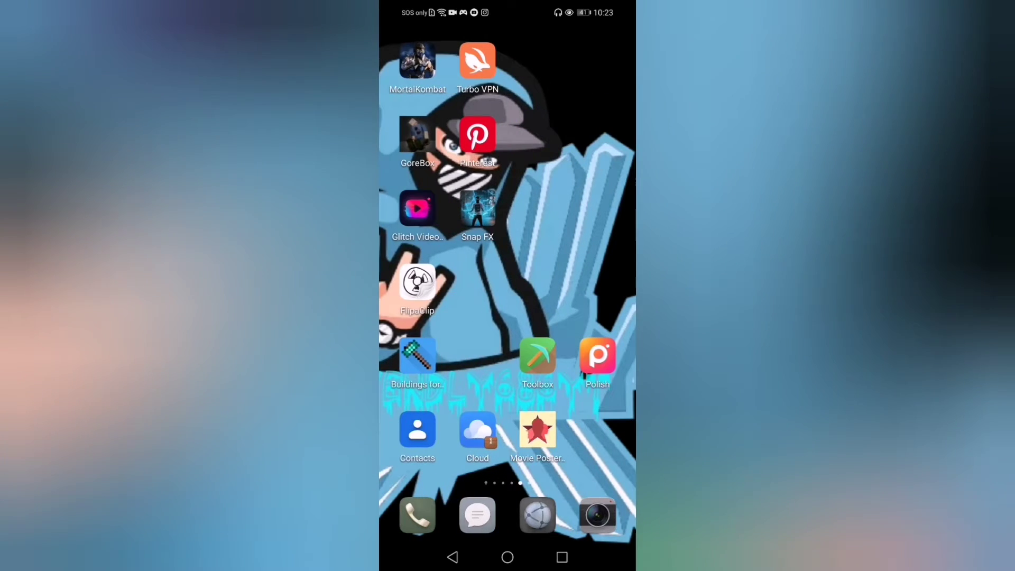
drag(597, 355, 503, 355)
Launch Intro Maker, decline resuming the unfinished edit and dismiss the re-edit notice
click(478, 62)
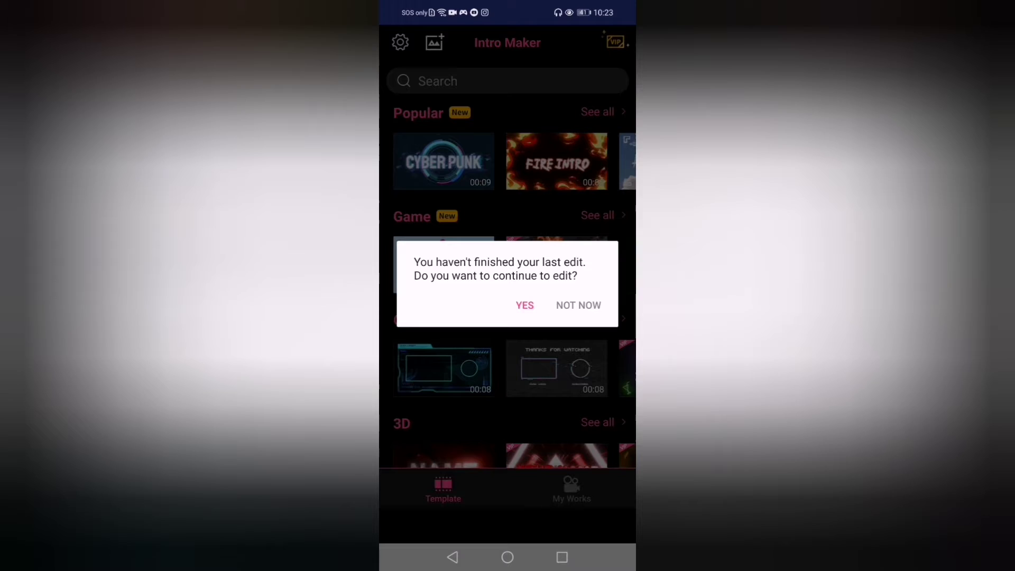
click(589, 310)
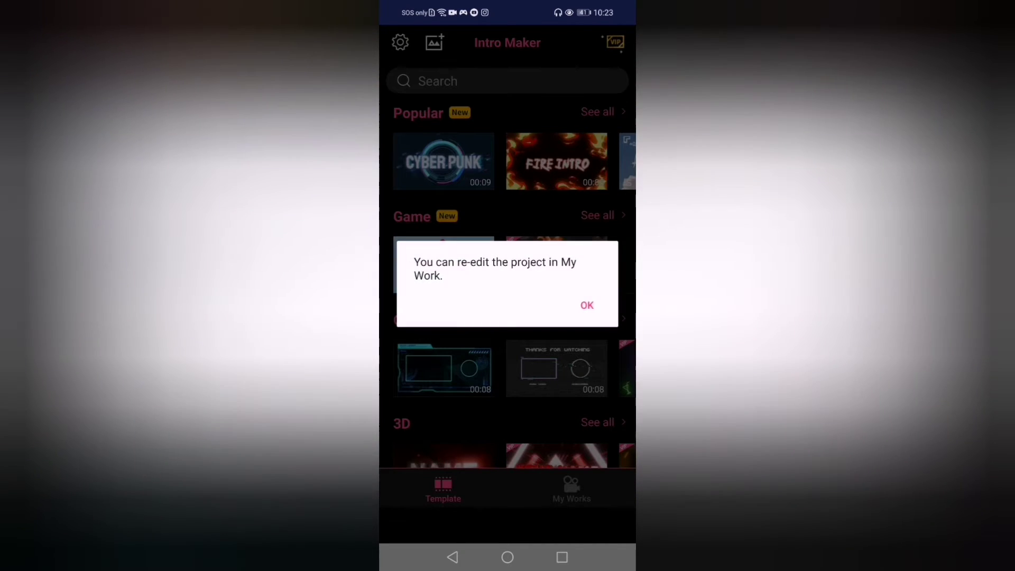
click(590, 303)
Browse the template gallery and preview the fiery 3D NAME template
scroll(614, 270, down, 3)
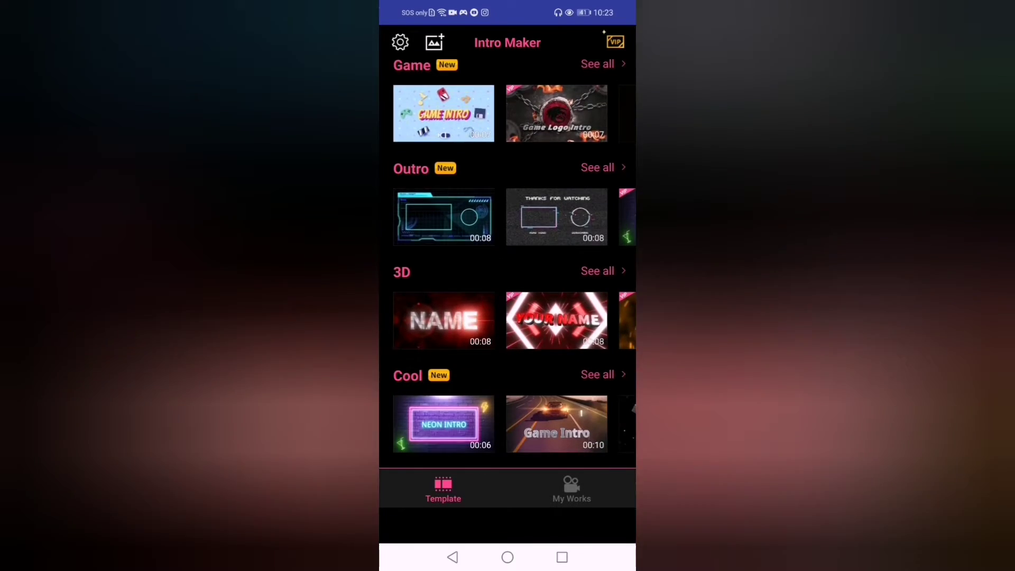
scroll(508, 264, down, 5)
scroll(507, 265, up, 10)
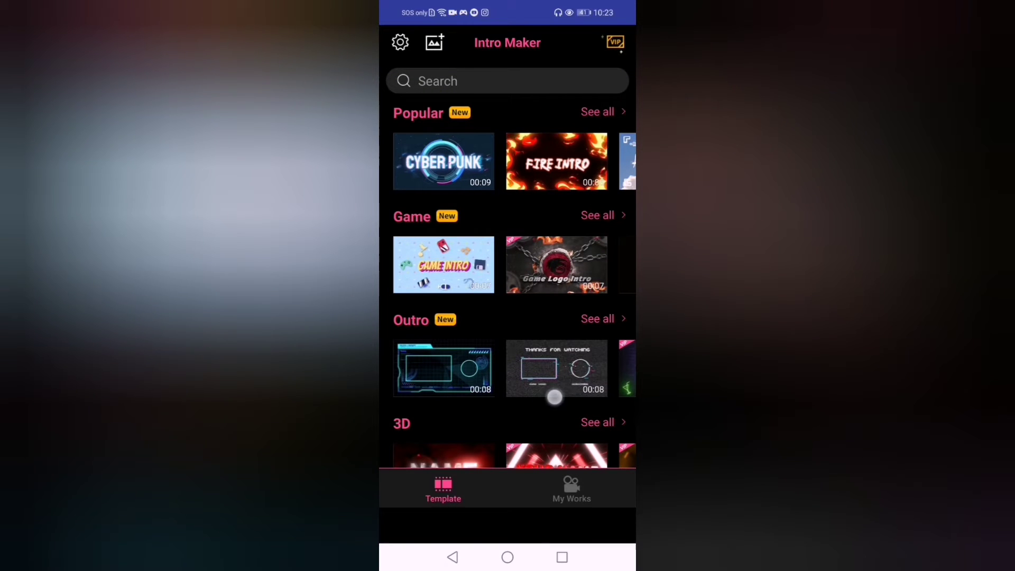
mouse_move(552, 394)
mouse_down()
mouse_move(462, 426)
mouse_move(611, 387)
mouse_up()
scroll(508, 264, down, 2)
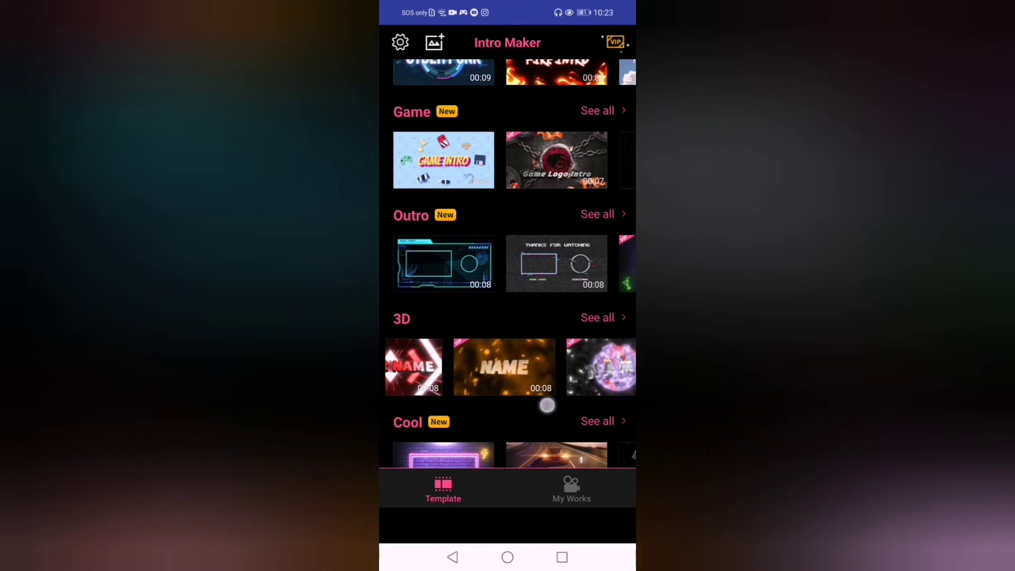
drag(546, 405, 476, 406)
click(453, 367)
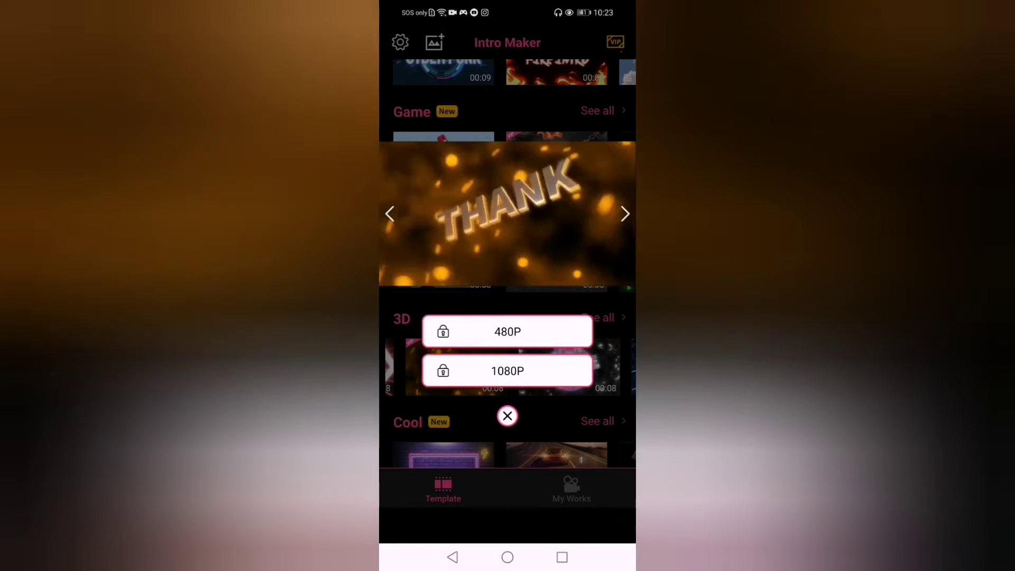
click(508, 416)
Preview the THANKS and Game Intro car templates
scroll(507, 291, down, 5)
scroll(508, 265, up, 1)
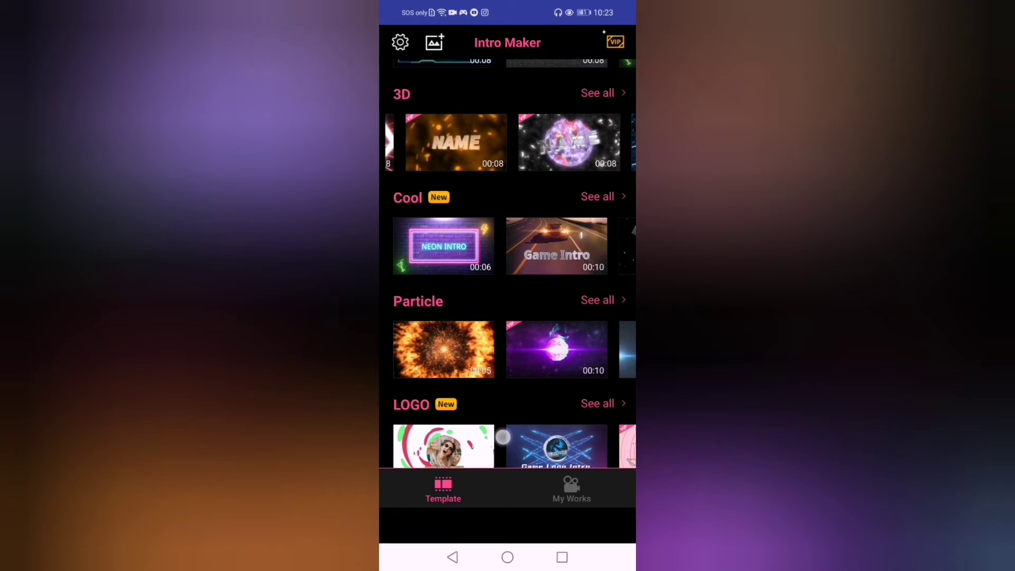
click(444, 146)
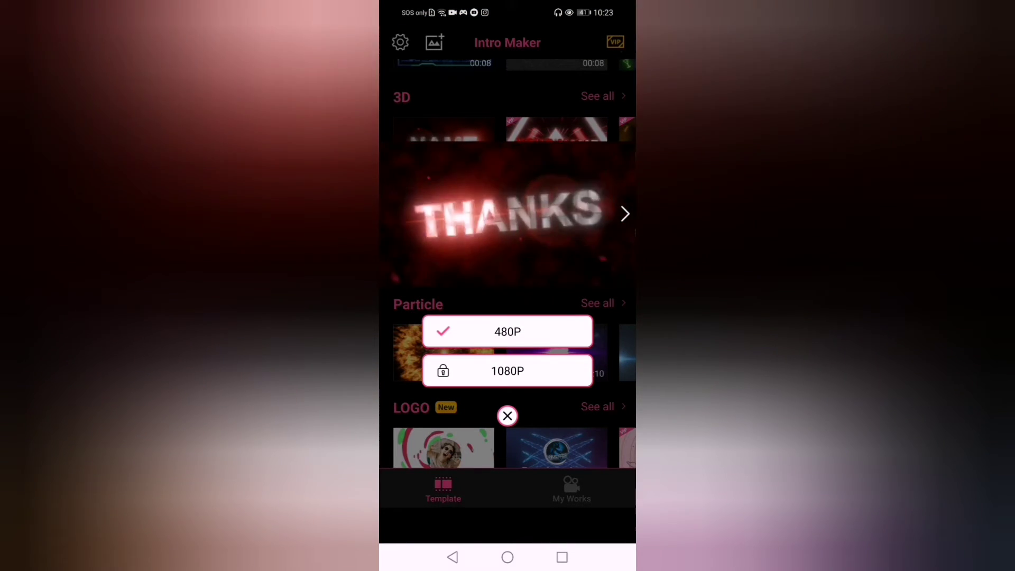
click(507, 417)
click(555, 247)
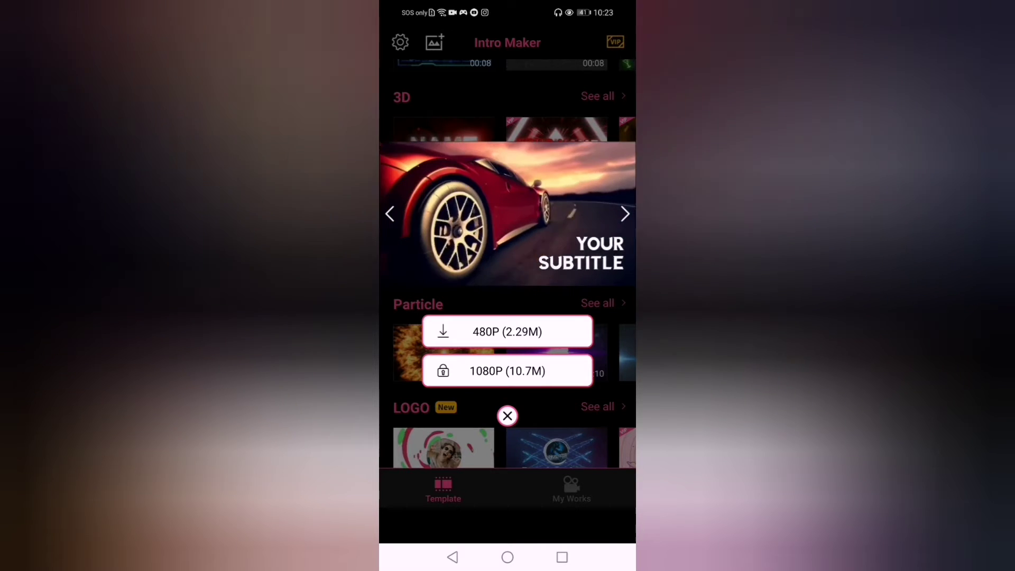
click(507, 416)
Scroll to the Particle row and preview the fiery Particle template
scroll(560, 264, down, 3)
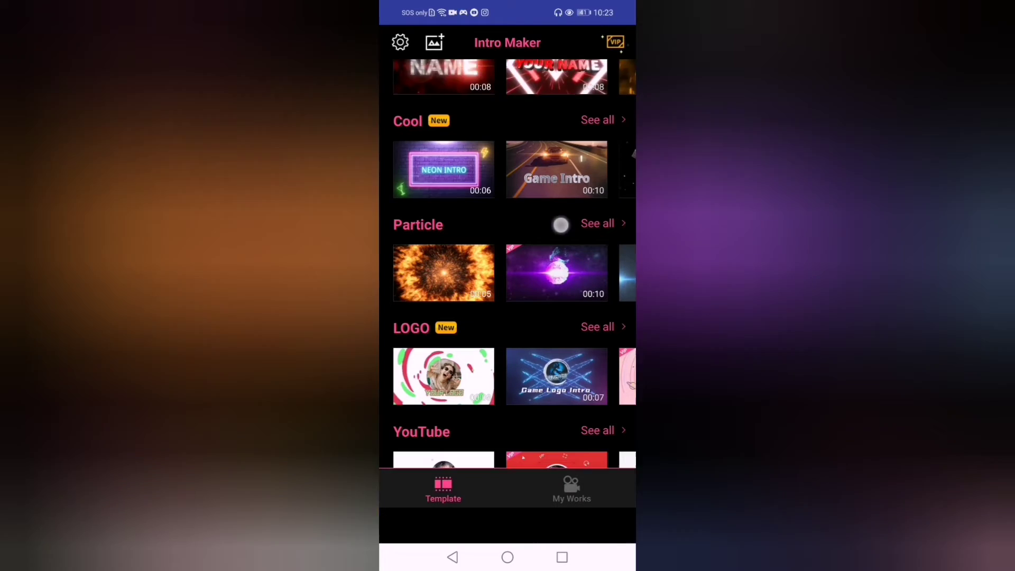
drag(576, 272, 506, 280)
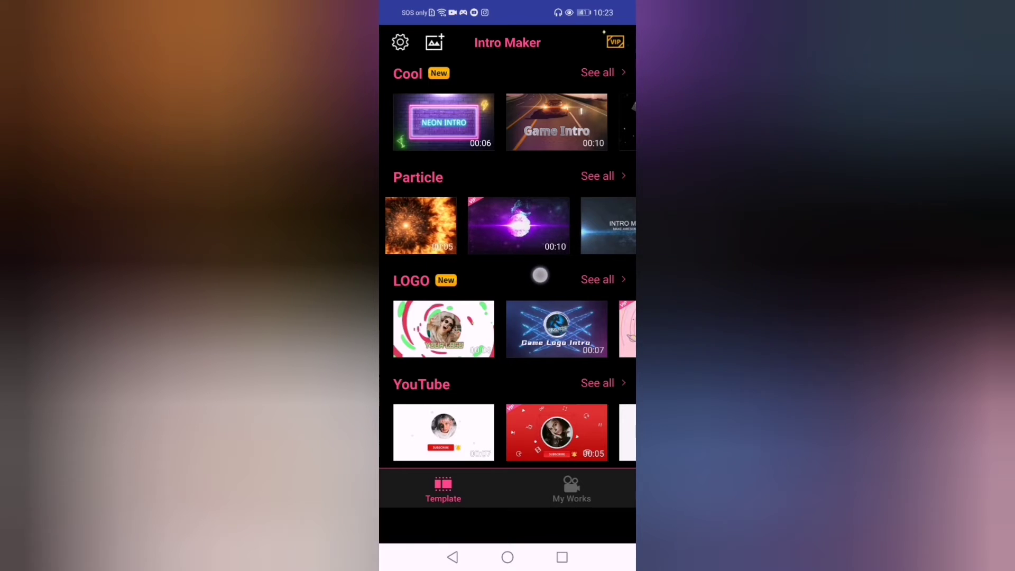
drag(507, 280, 548, 274)
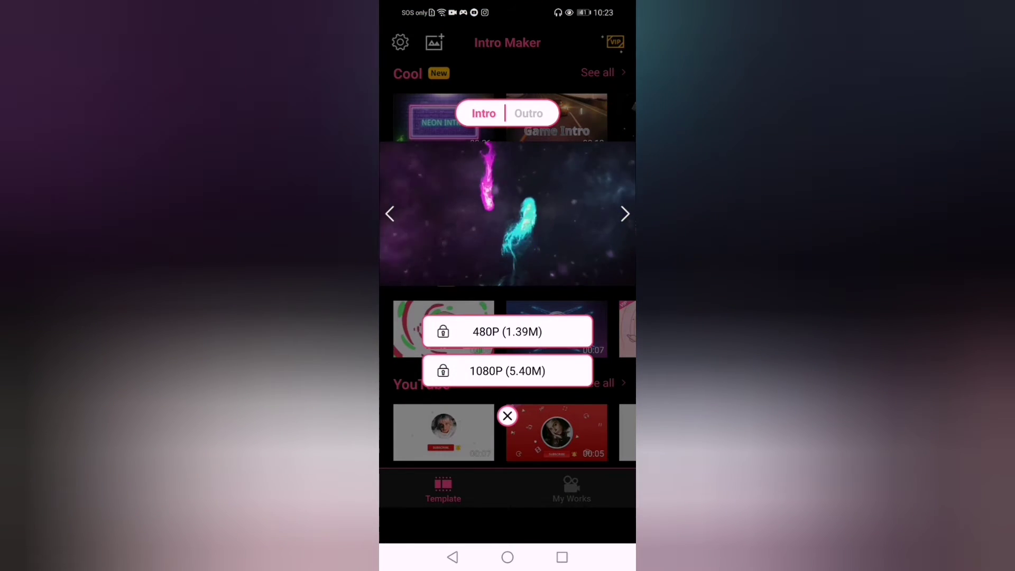
key(Escape)
click(416, 235)
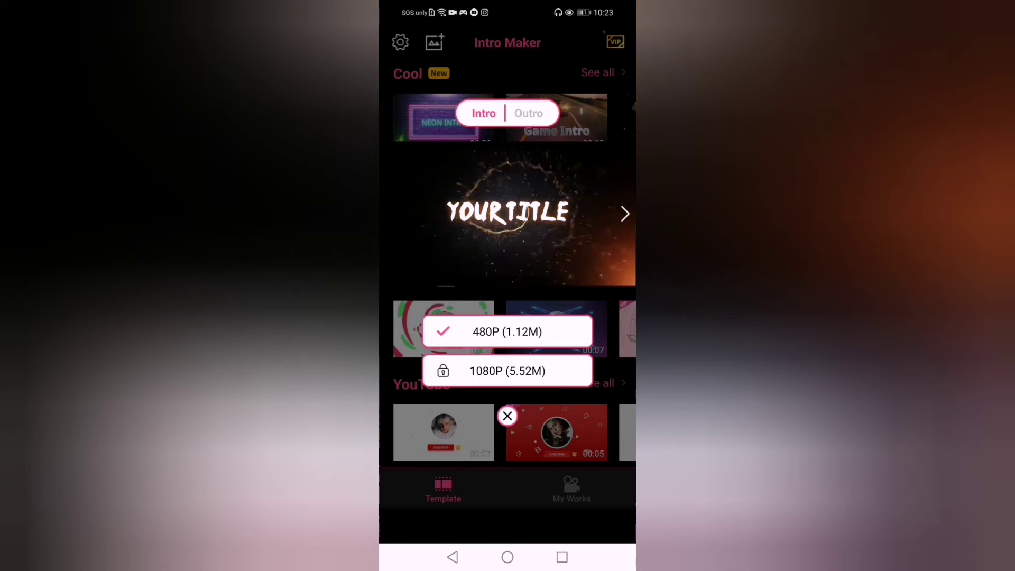
Open the Particle template at 480P, play the preview, and rewind the timeline to 0.00
click(508, 332)
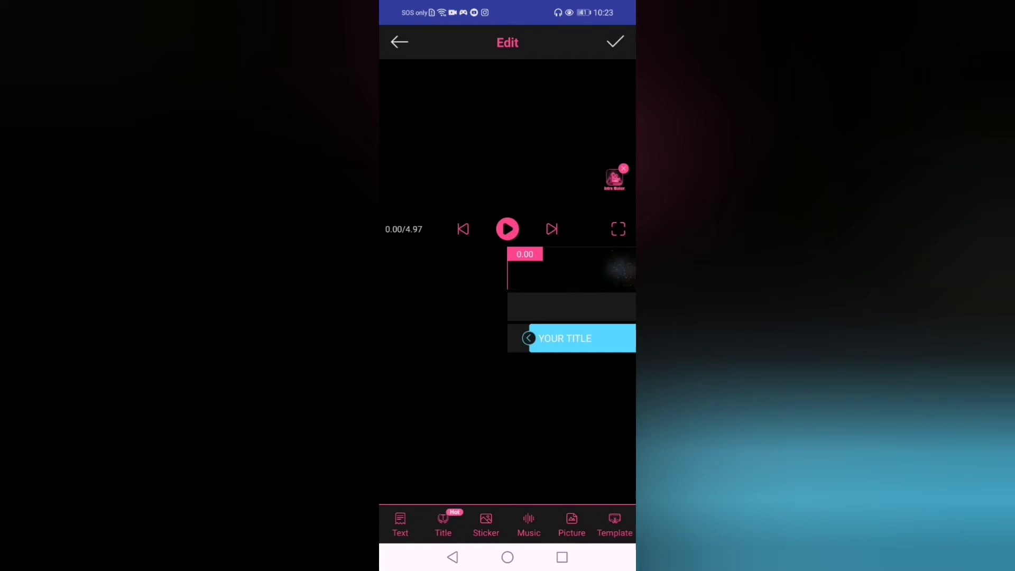
click(508, 229)
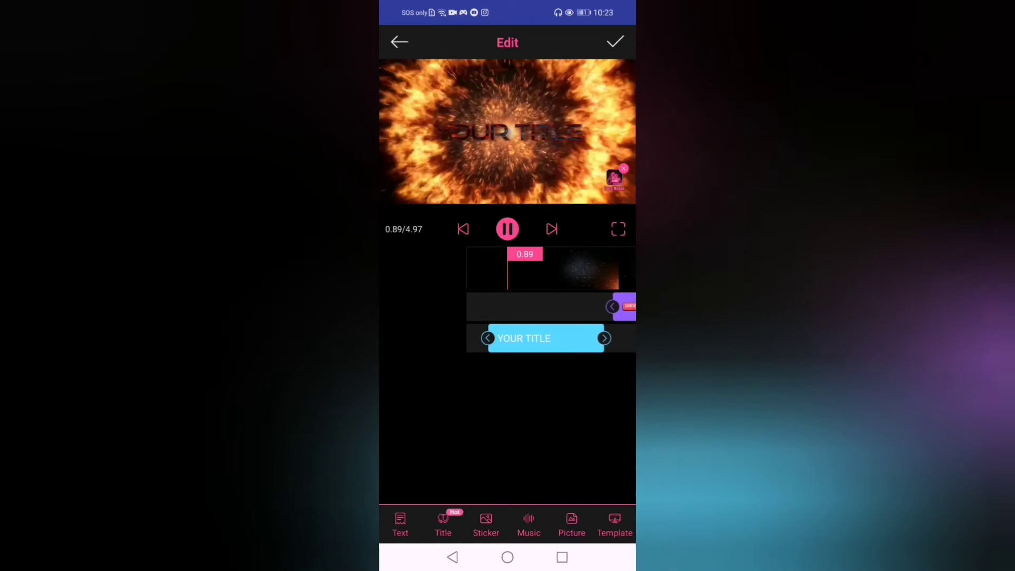
click(508, 229)
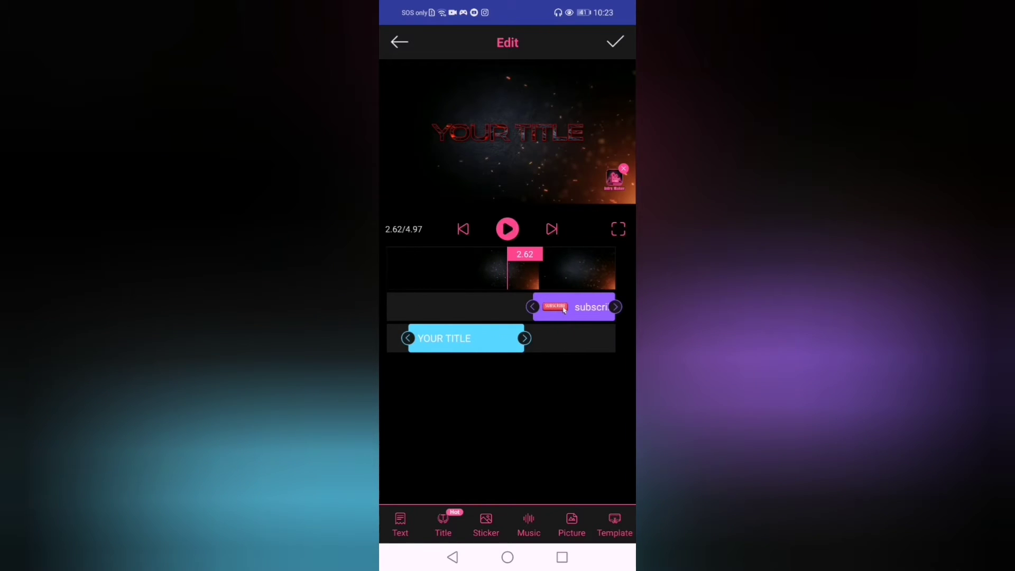
click(508, 229)
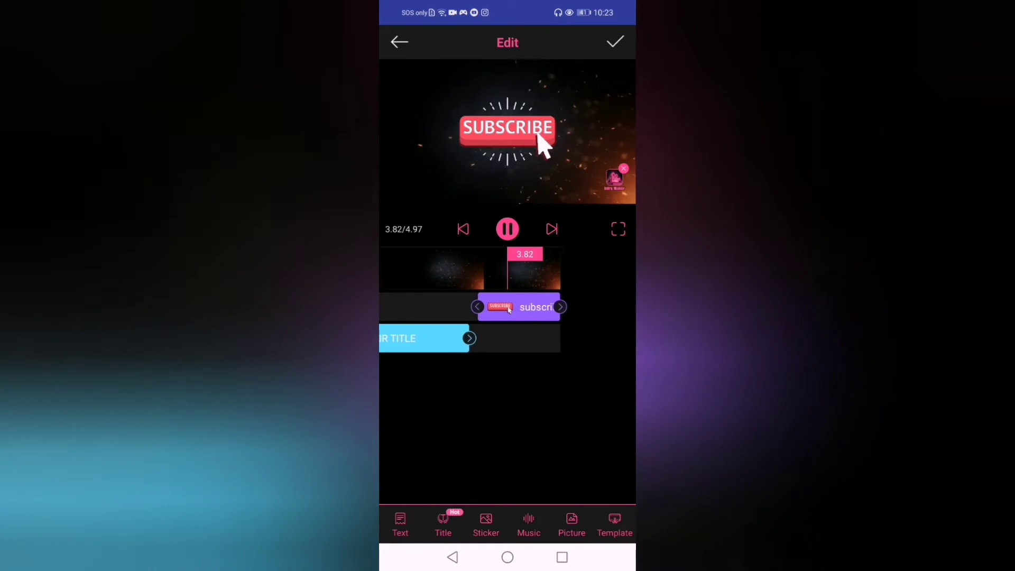
click(507, 229)
drag(476, 402, 633, 402)
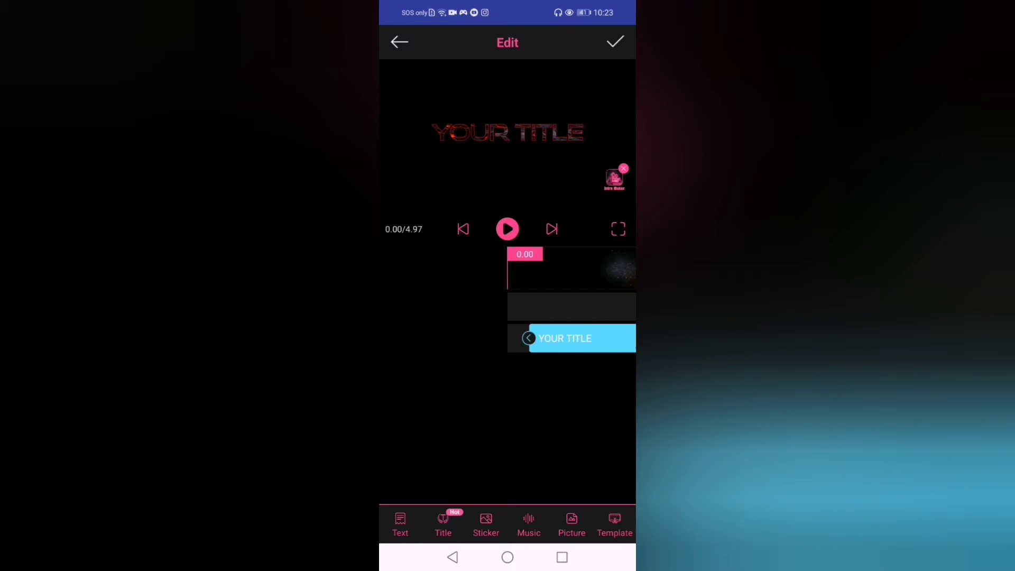
click(508, 229)
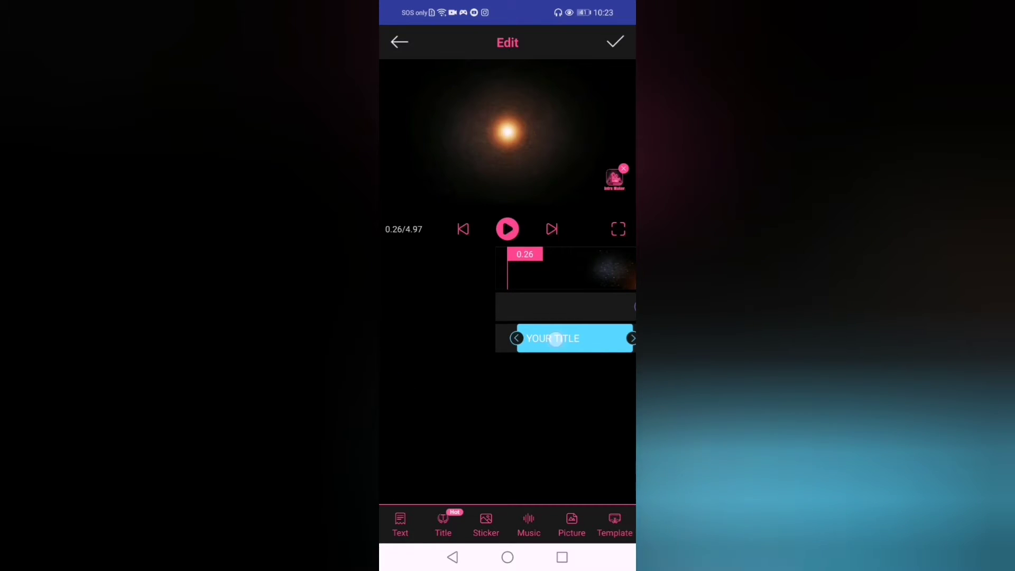
Replace the YOUR TITLE placeholder with 'Kkfriendly686YT'
click(556, 339)
click(506, 131)
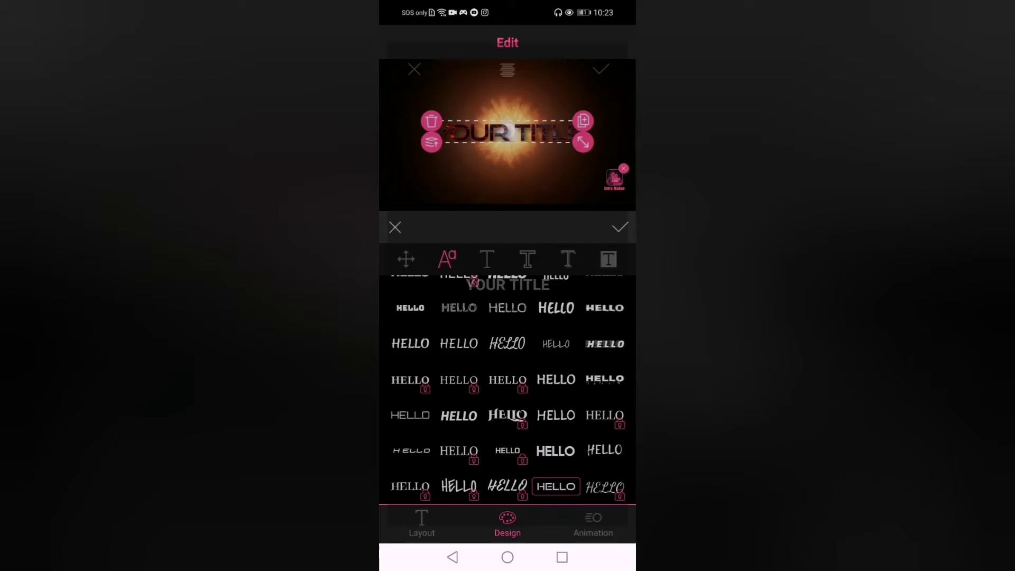
key(BackSpace)
key(BackSpace)
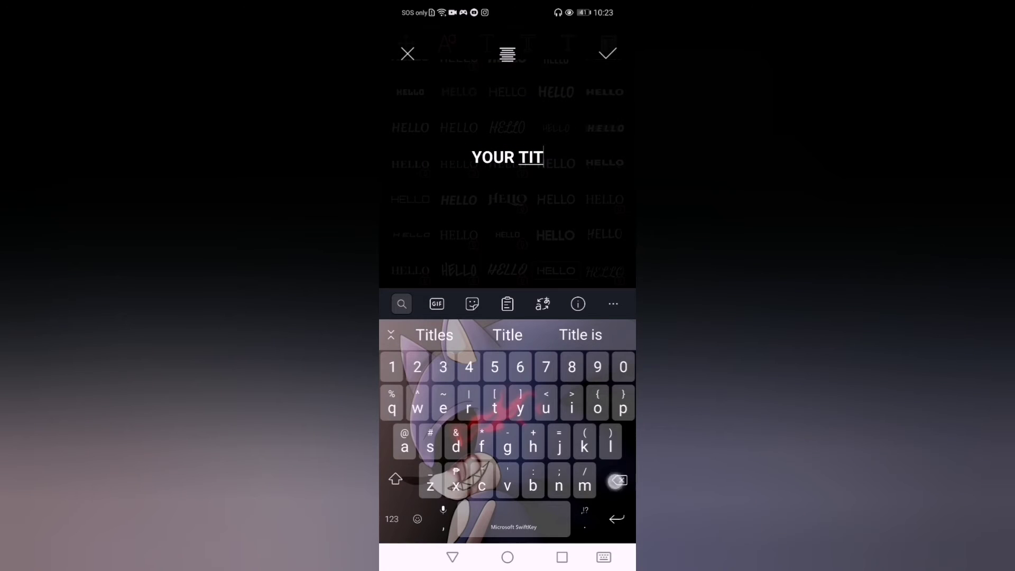
key(BackSpace)
key(BackSpace)
key(BackSpace)
key(BackSpace)
key(BackSpace)
key(BackSpace)
key(BackSpace)
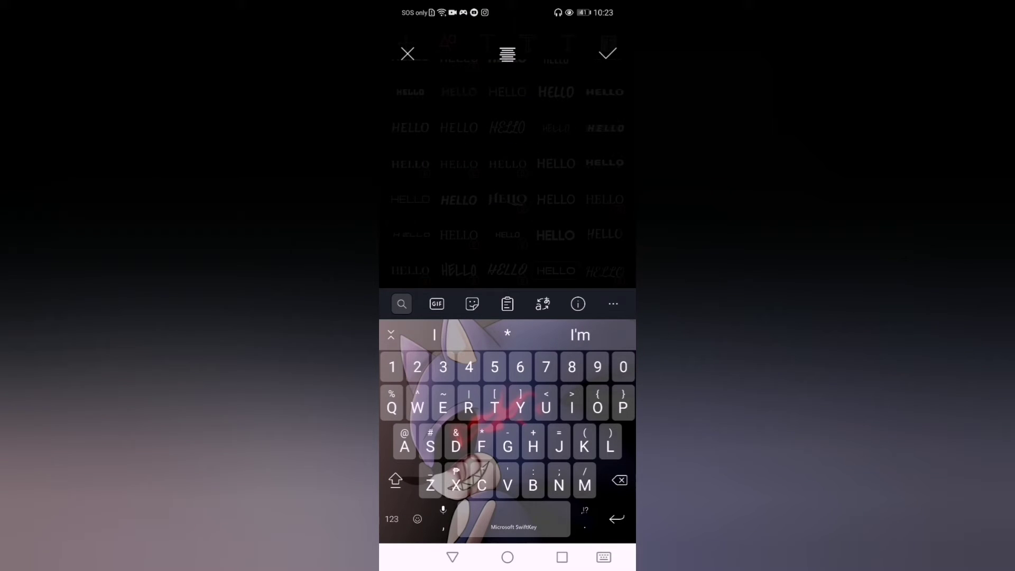
text(Kkfriendly686YT)
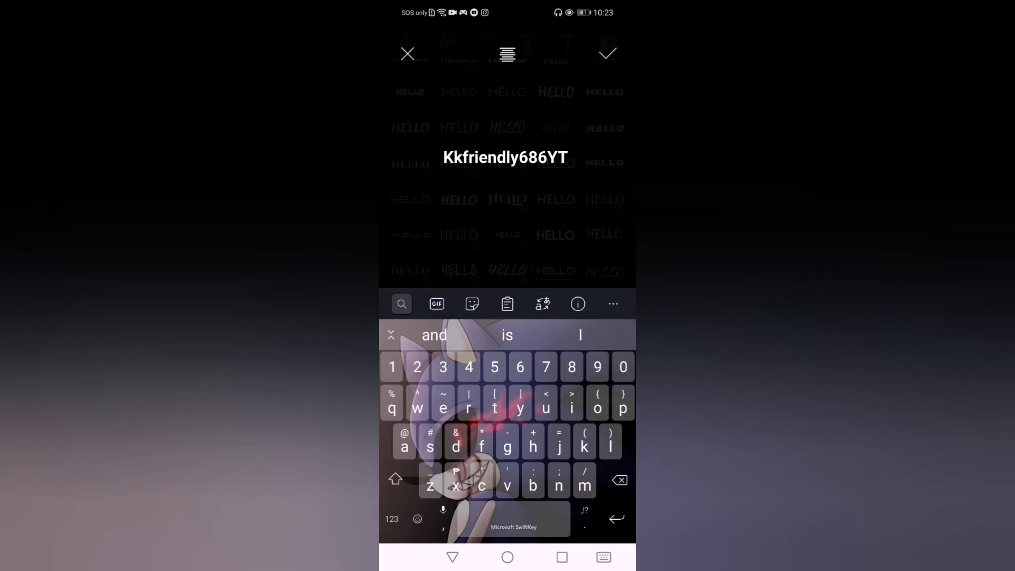
key(Return)
click(453, 557)
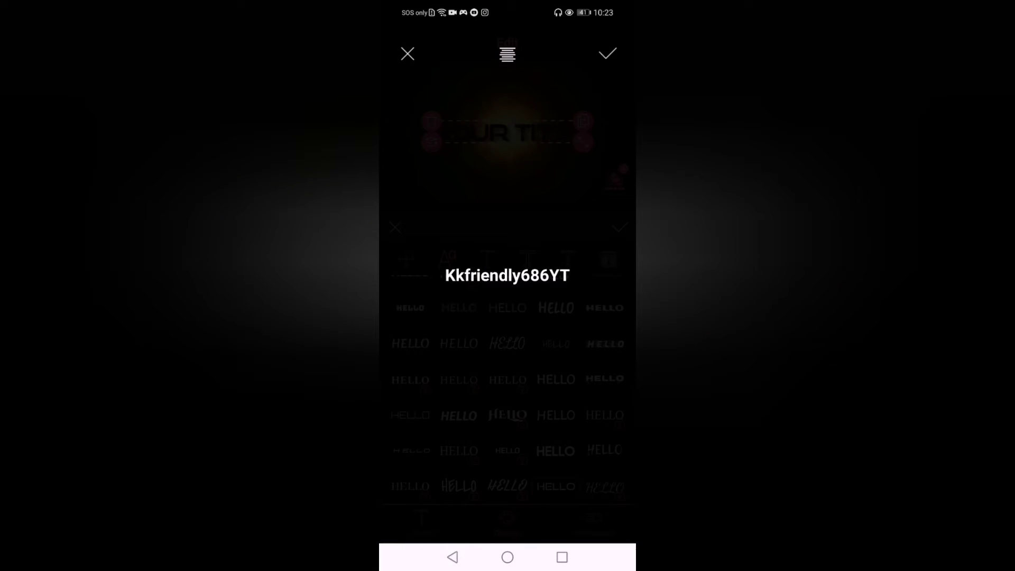
Try several font tiles on the Kkfriendly686YT title
drag(535, 99, 511, 129)
drag(595, 119, 444, 31)
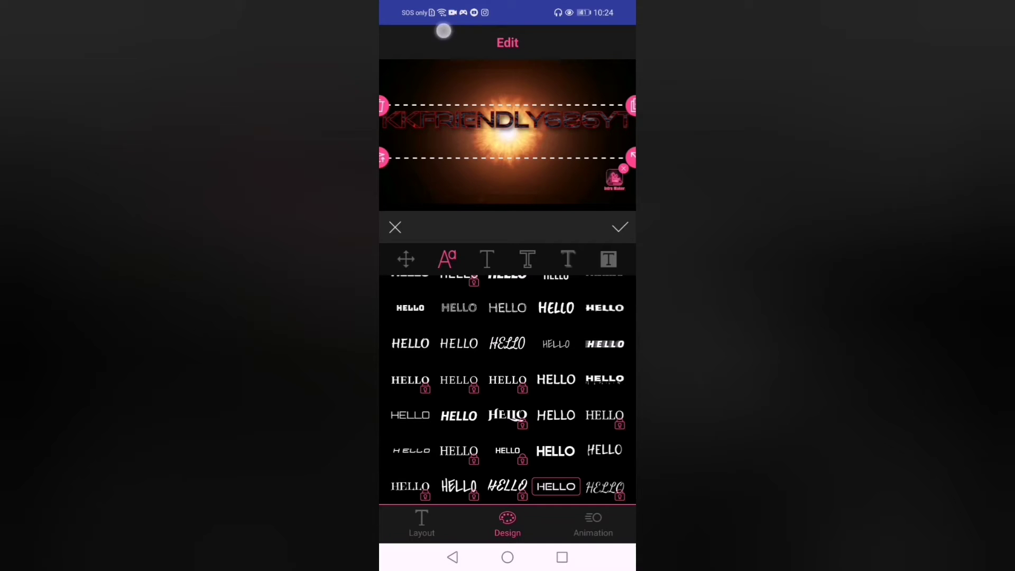
click(508, 308)
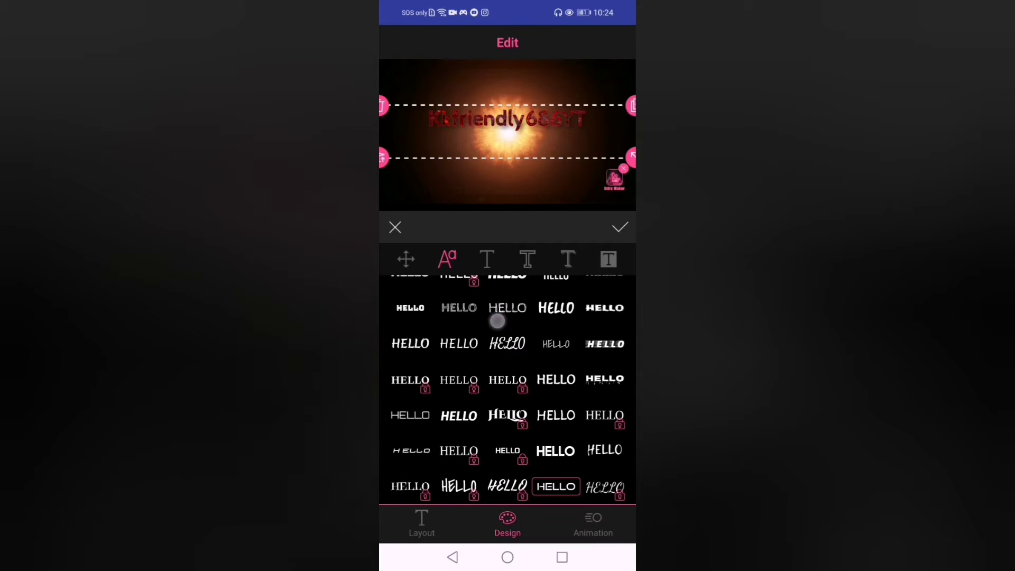
click(605, 343)
click(605, 379)
click(500, 415)
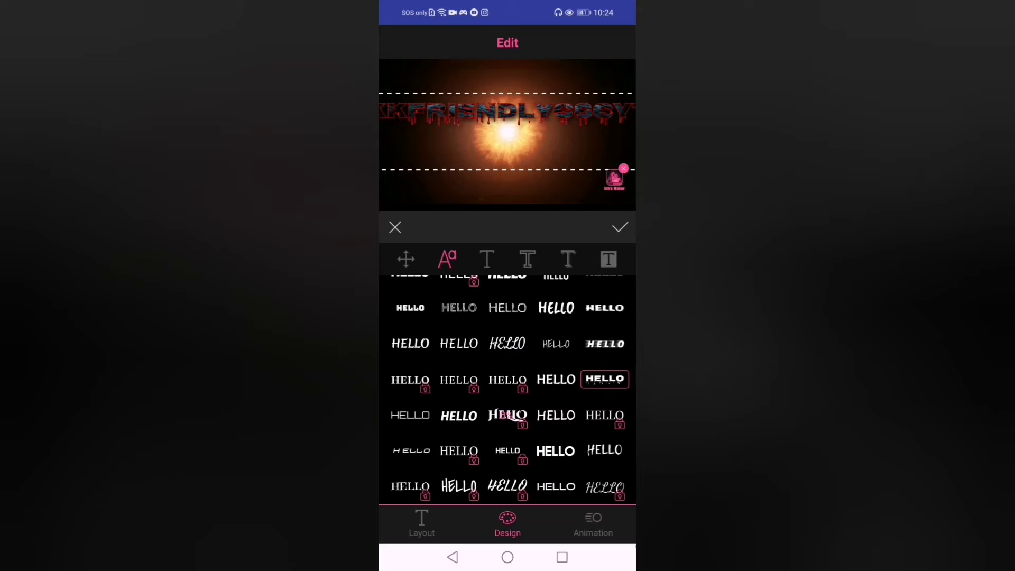
click(508, 449)
click(398, 328)
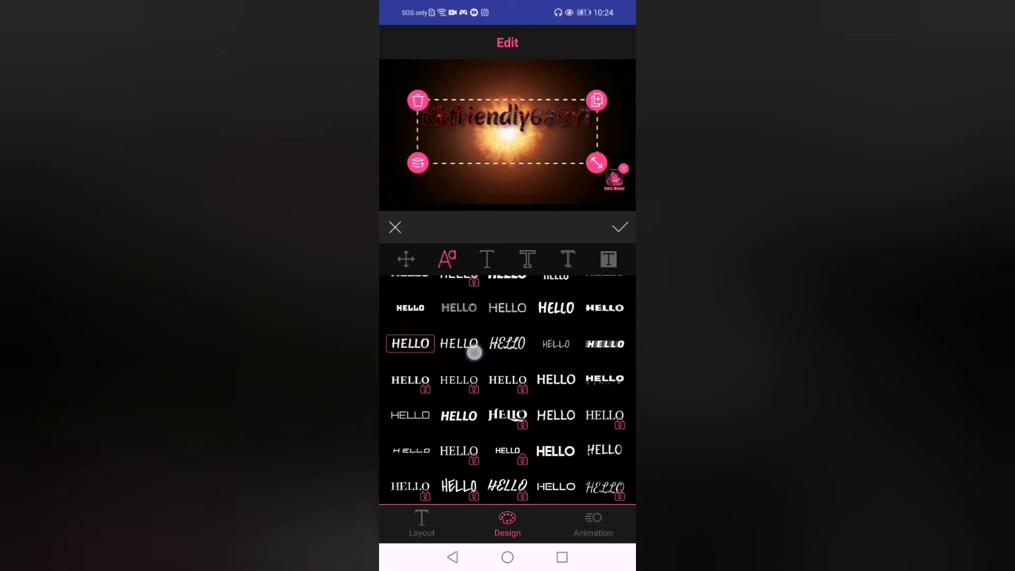
scroll(482, 423, up, 5)
scroll(523, 349, up, 5)
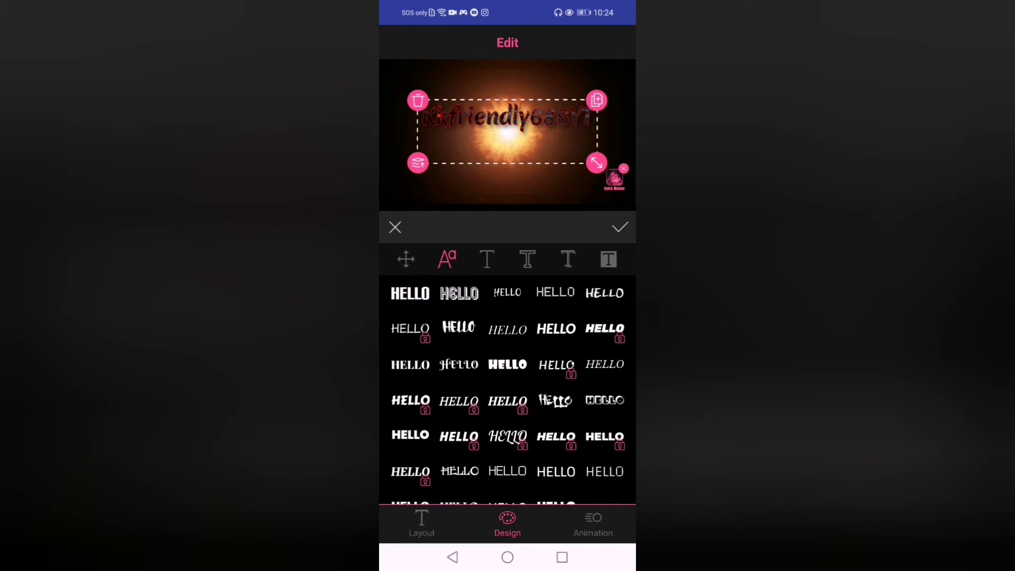
click(459, 293)
Preview more fonts and settle on a new one for the title
click(409, 391)
click(602, 357)
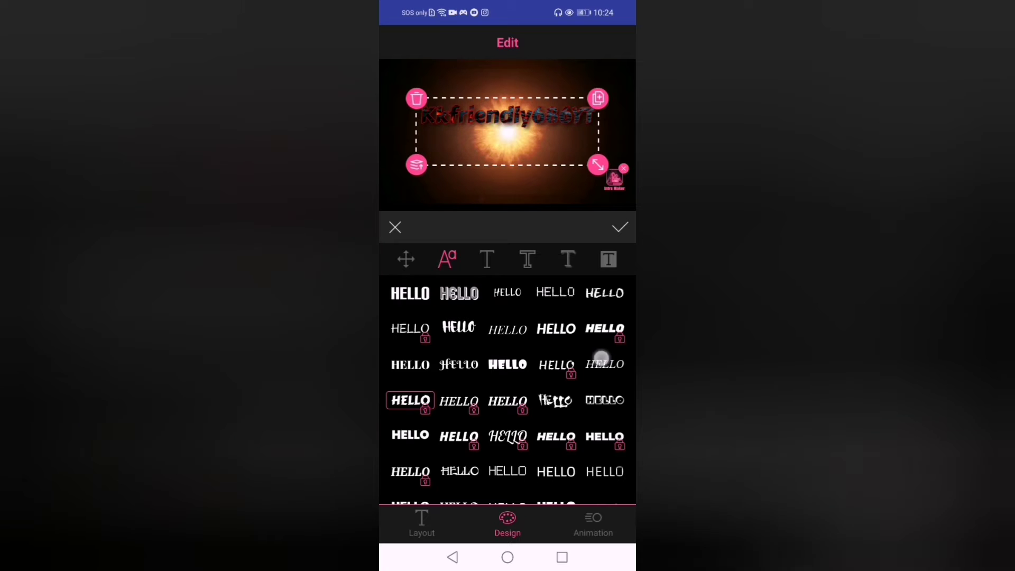
click(504, 365)
click(455, 369)
click(407, 400)
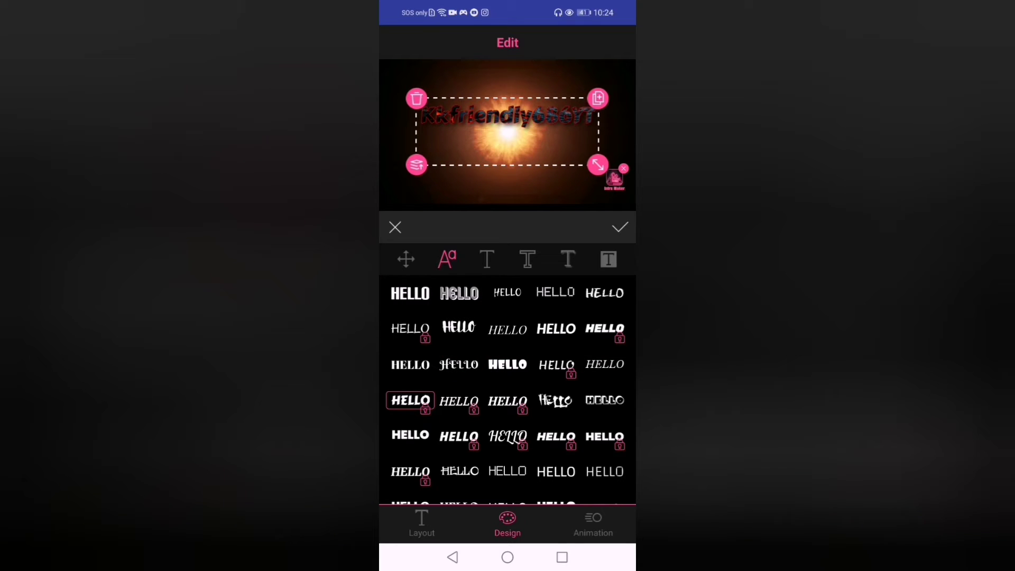
click(402, 441)
scroll(580, 451, down, 3)
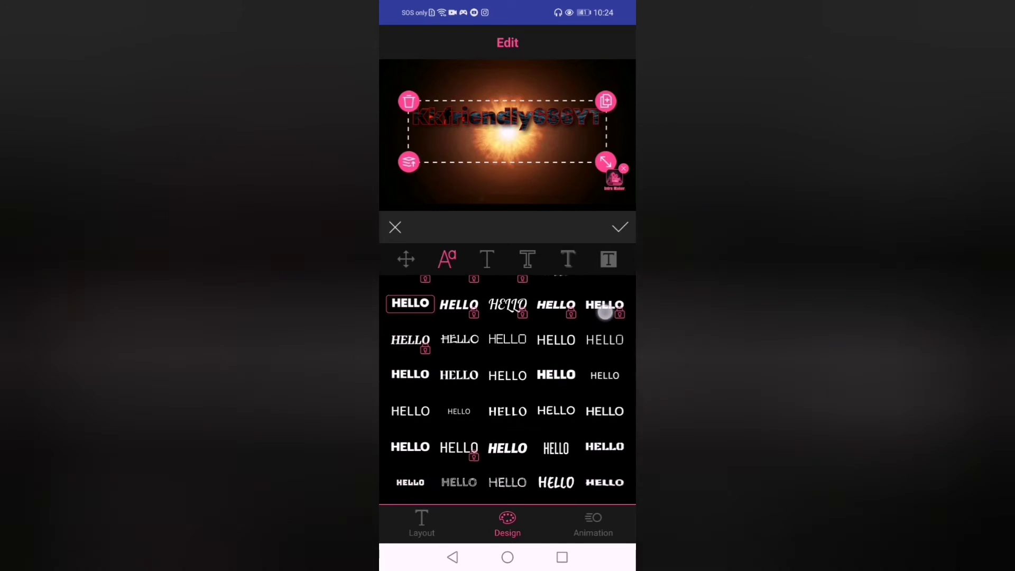
click(406, 405)
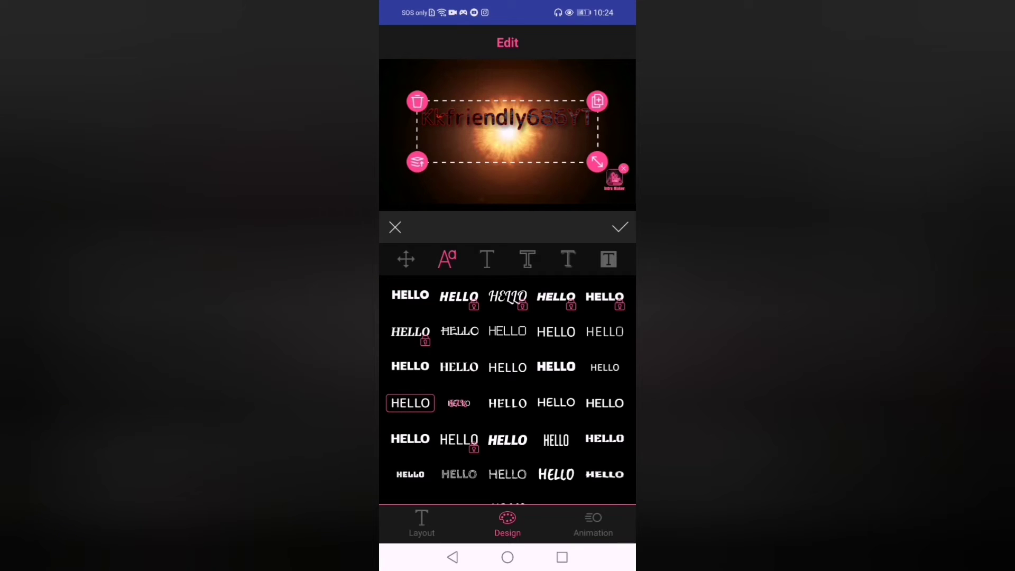
click(459, 403)
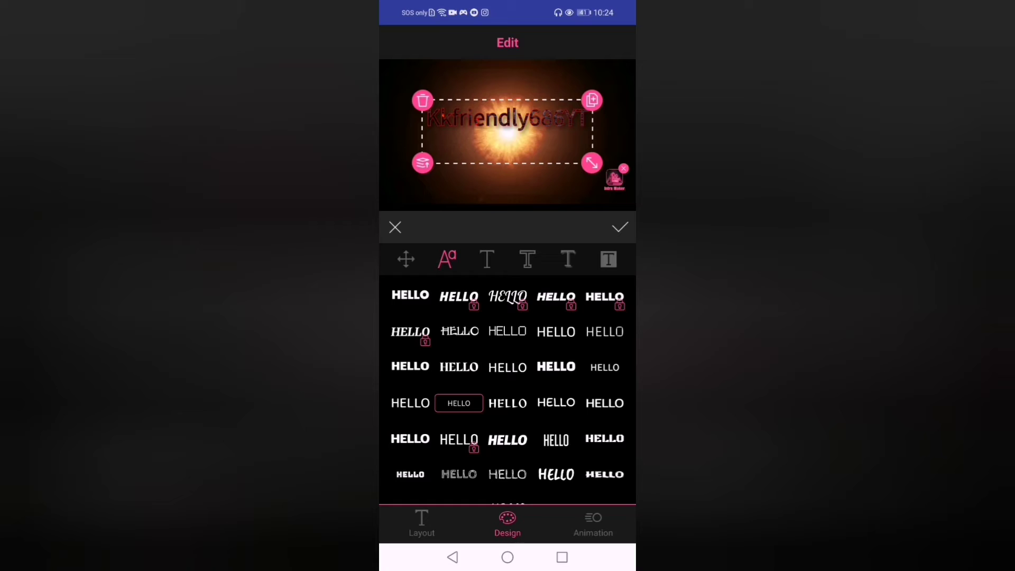
click(508, 404)
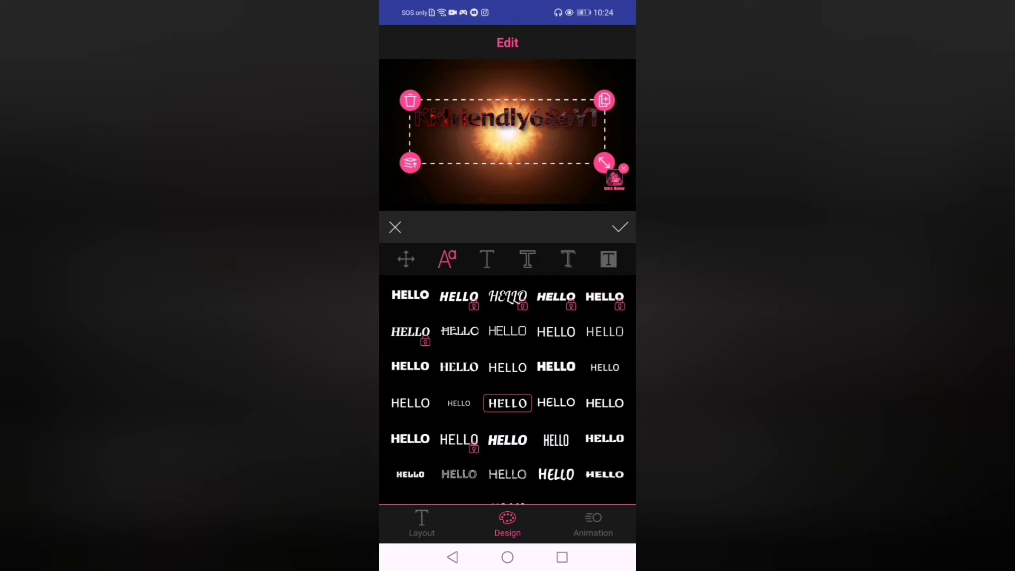
Review the colour, shadow, stroke and background options, then confirm the title styling
click(487, 259)
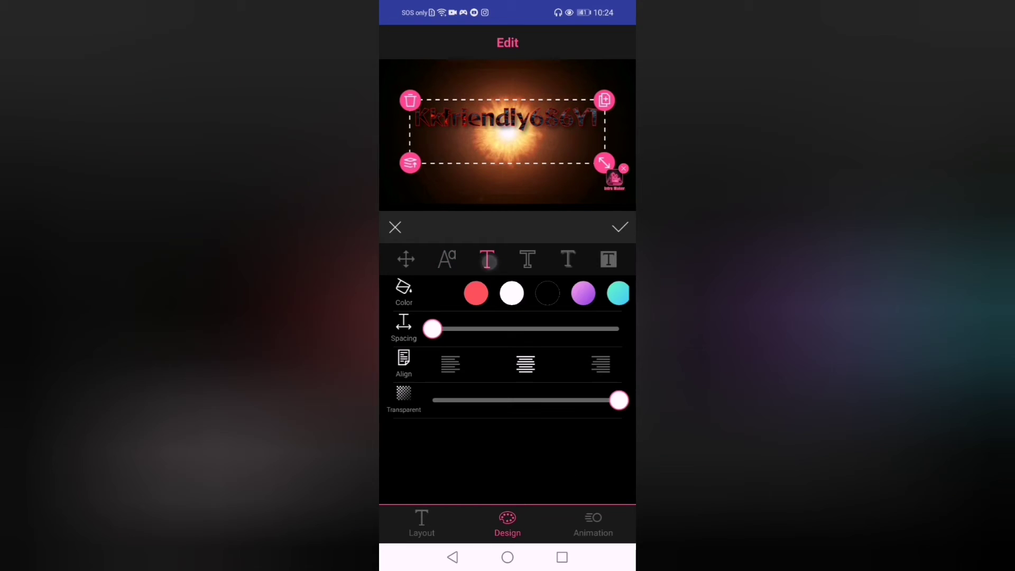
click(526, 259)
click(567, 259)
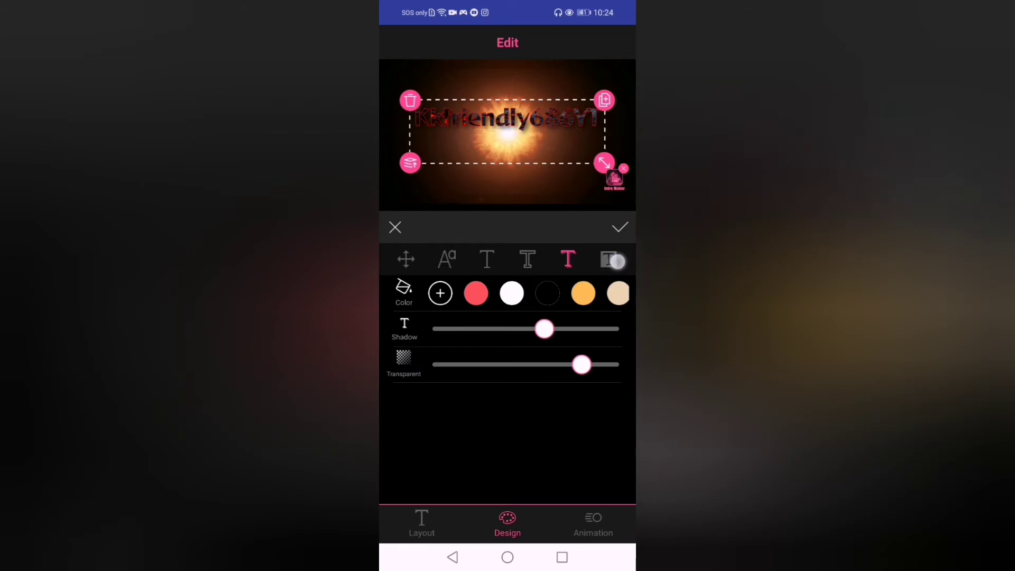
click(524, 259)
click(608, 259)
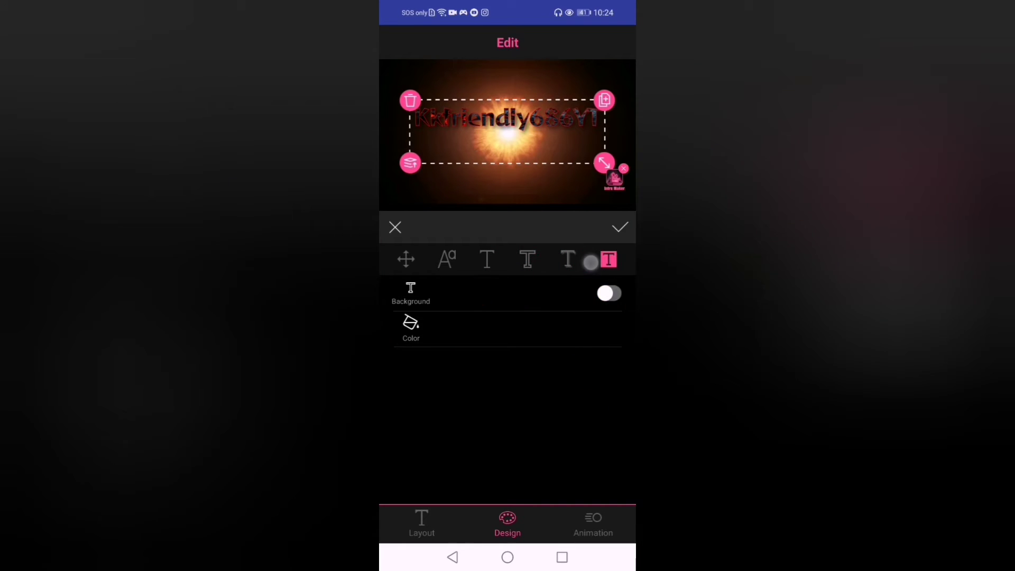
click(528, 259)
click(446, 259)
click(620, 227)
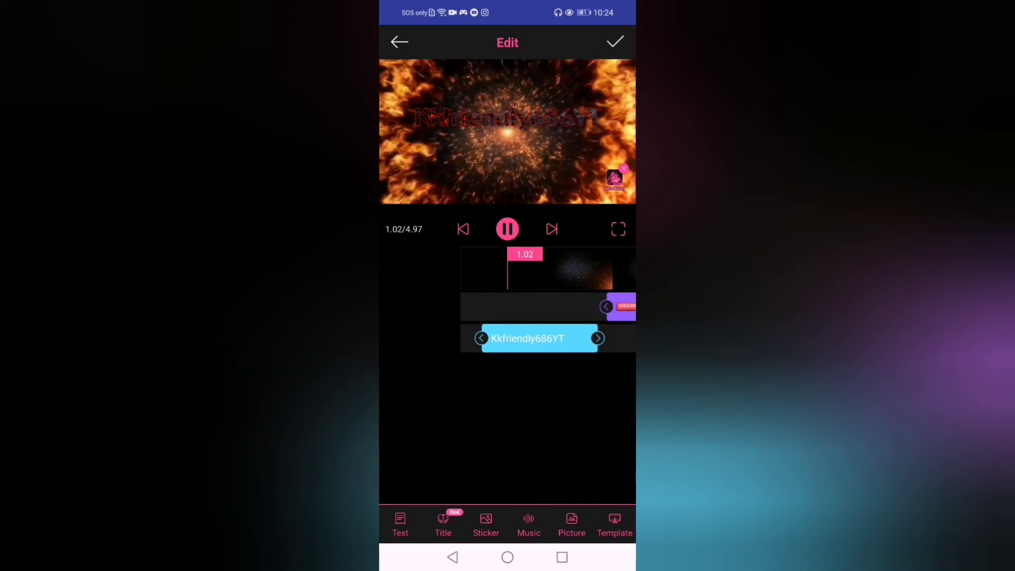
Preview the intro, move the Kkfriendly686YT title lower, then open the music library
click(613, 399)
click(507, 229)
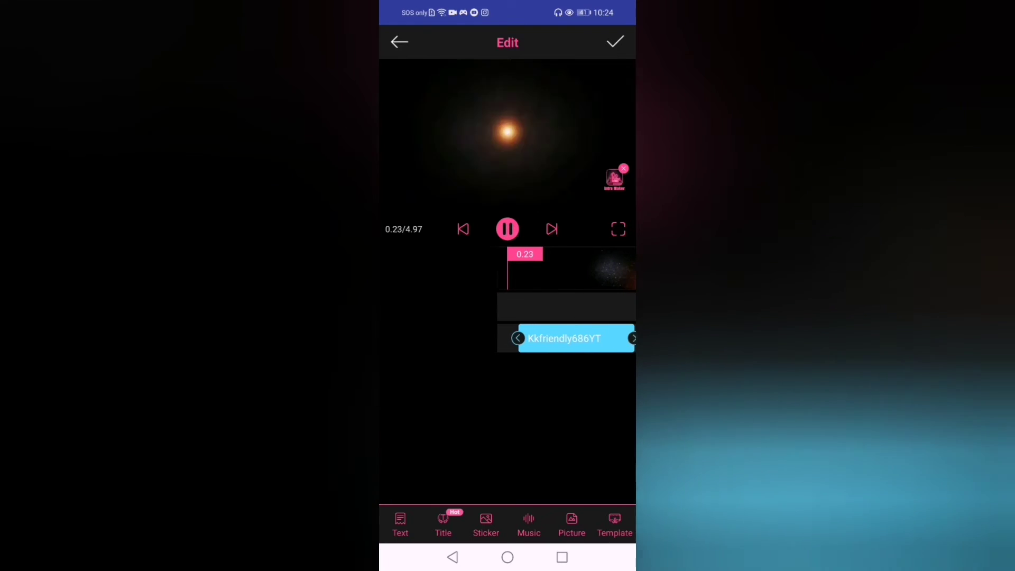
click(507, 229)
click(507, 119)
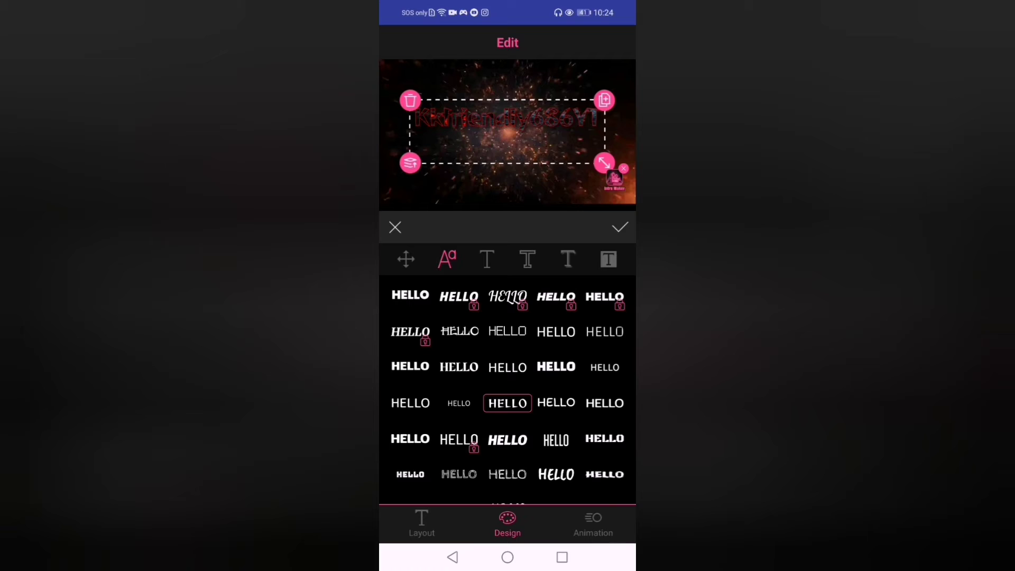
drag(541, 121, 544, 136)
click(620, 227)
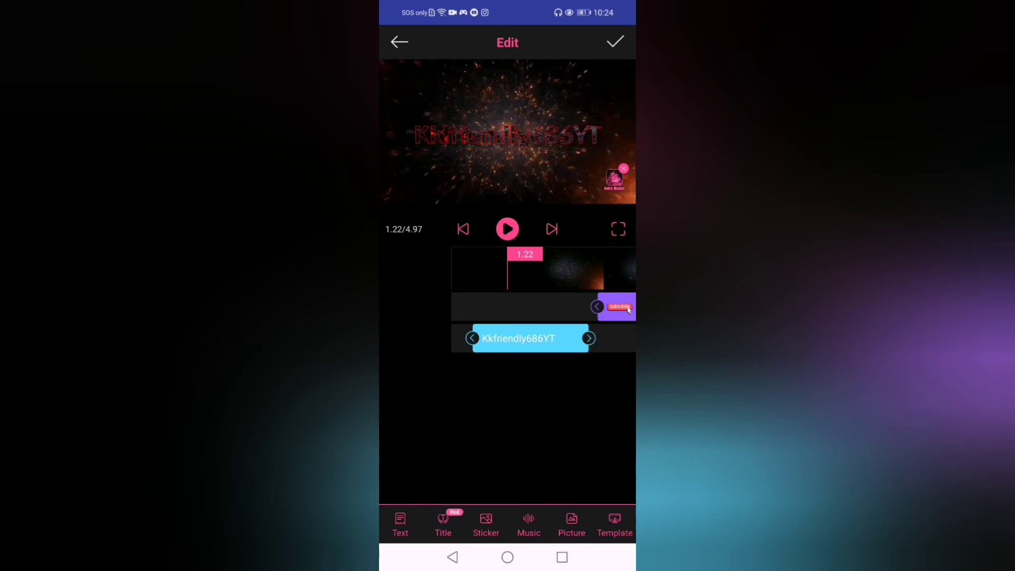
drag(549, 414, 605, 415)
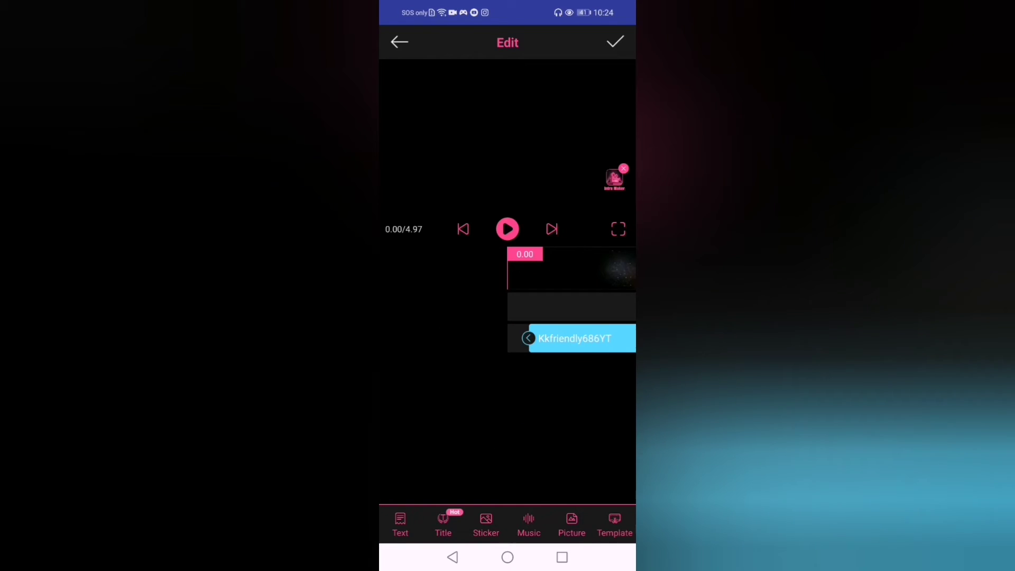
click(525, 525)
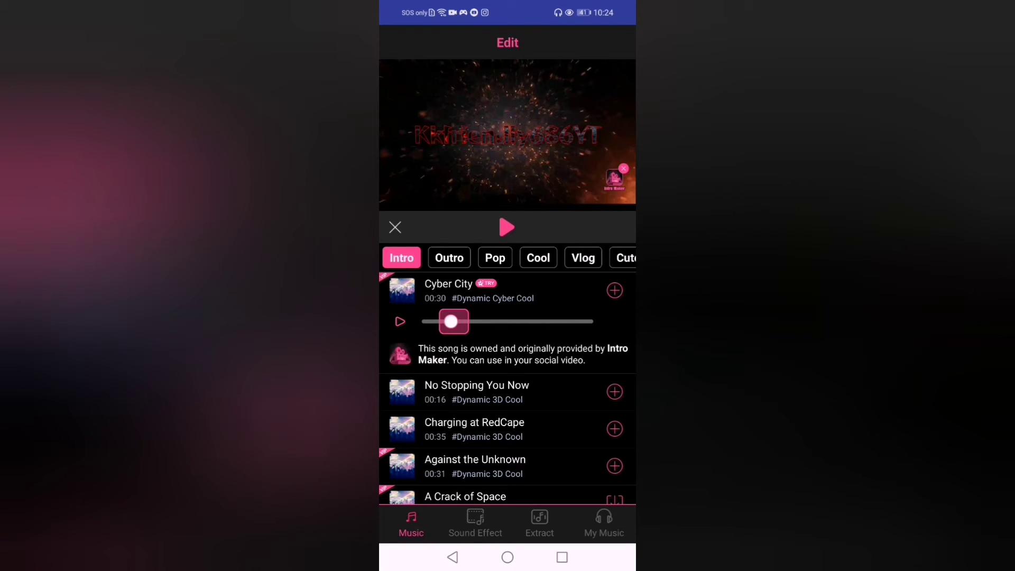
Audition the No Stopping You Now track from the Intro music list
click(546, 395)
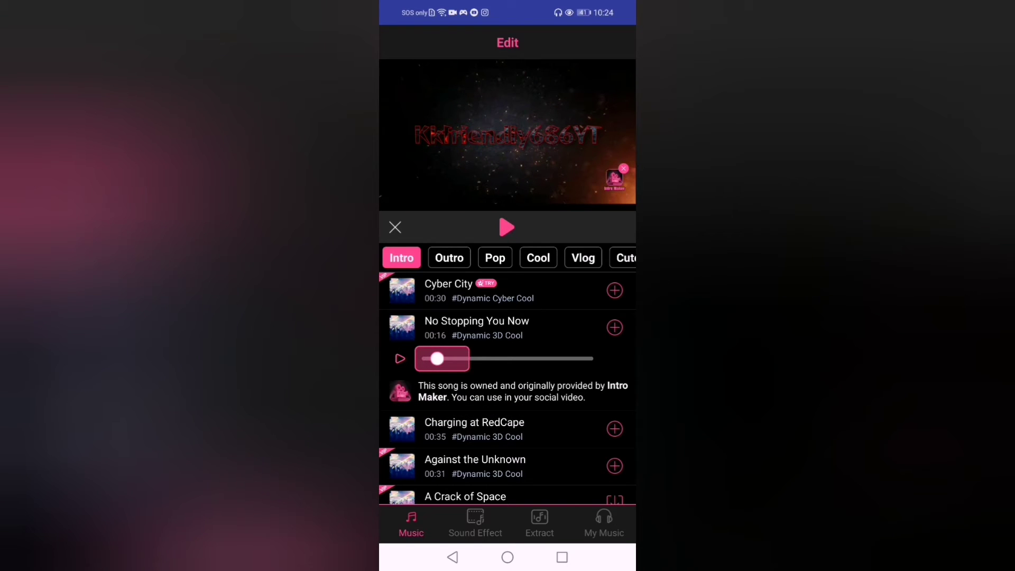
key(XF86AudioRaiseVolume)
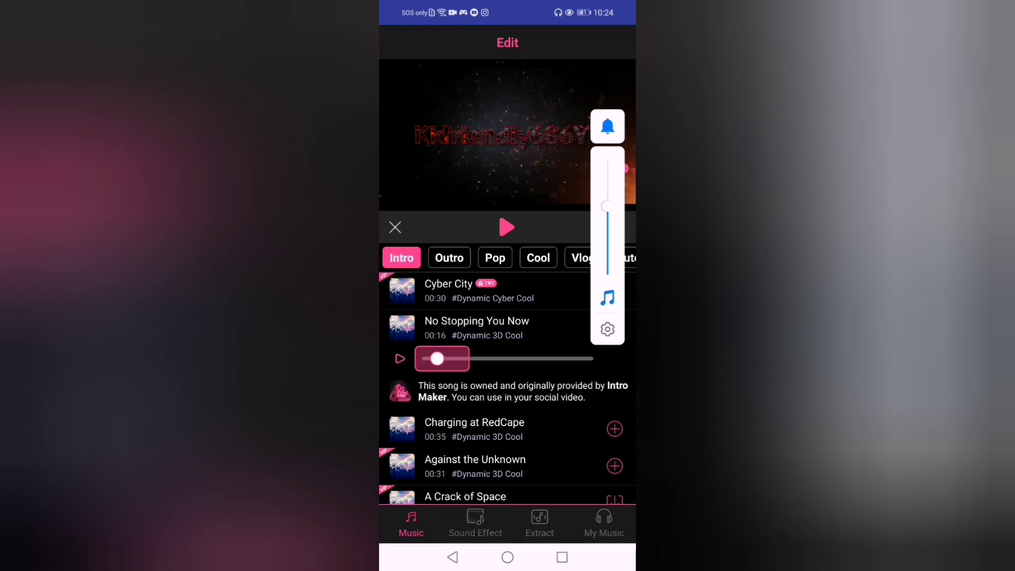
click(507, 227)
click(507, 228)
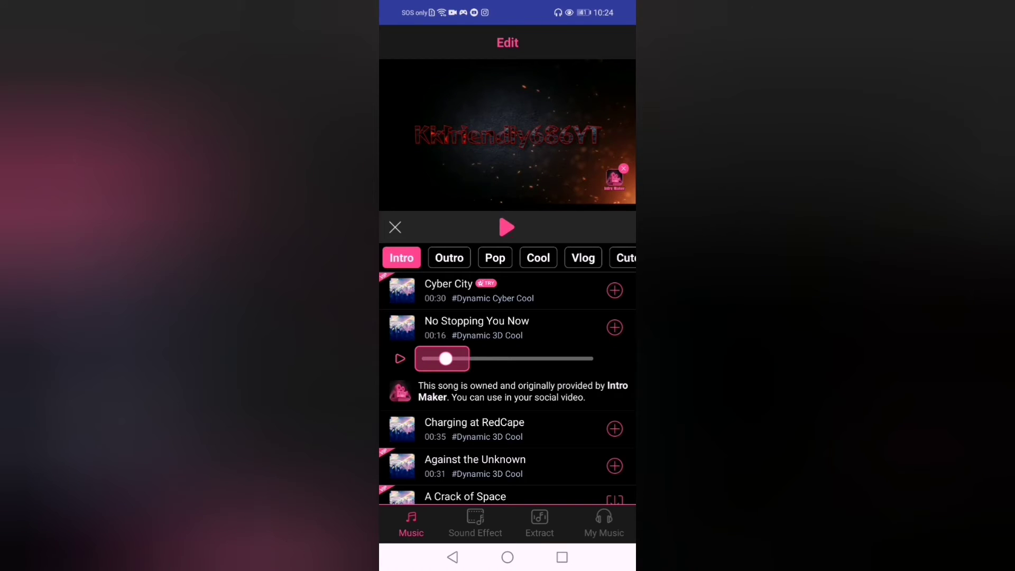
Add No Stopping You Now to the intro and preview it with the music
click(615, 327)
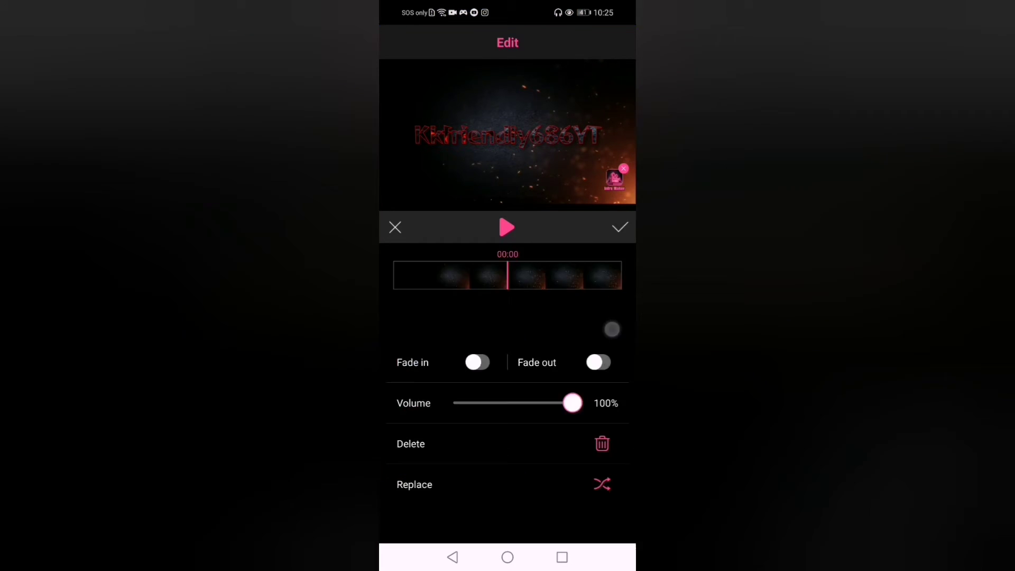
click(507, 227)
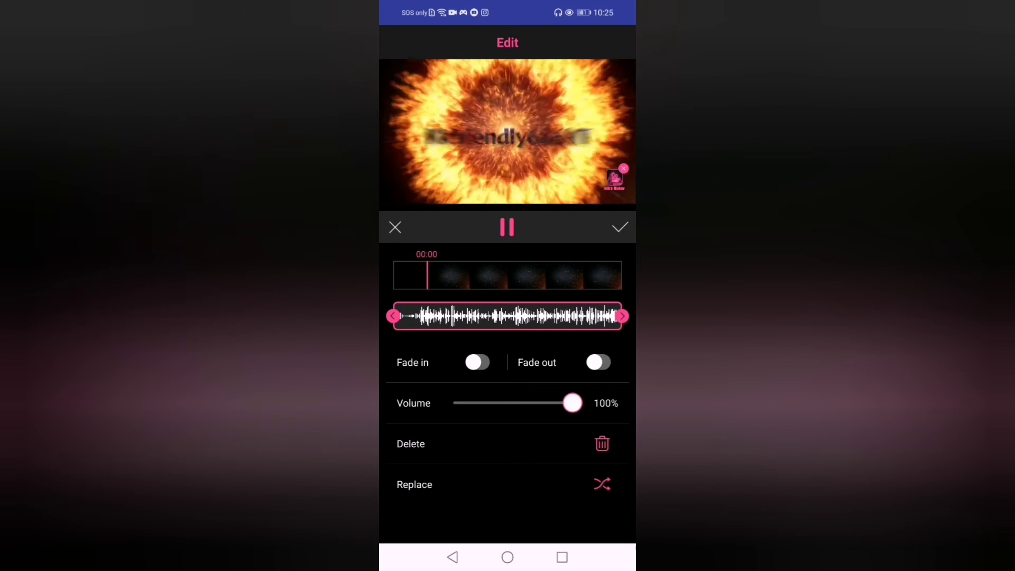
click(507, 228)
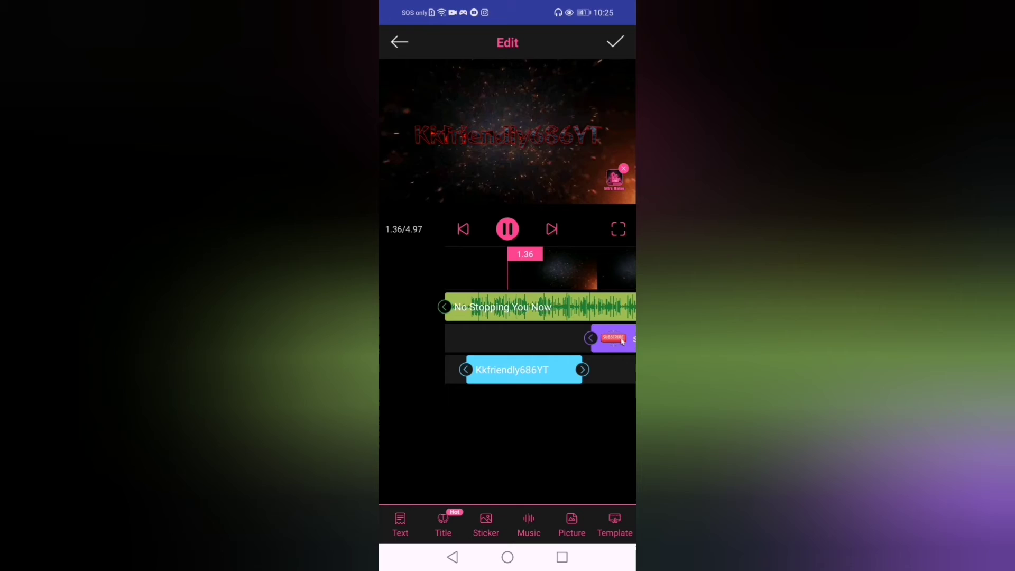
click(508, 229)
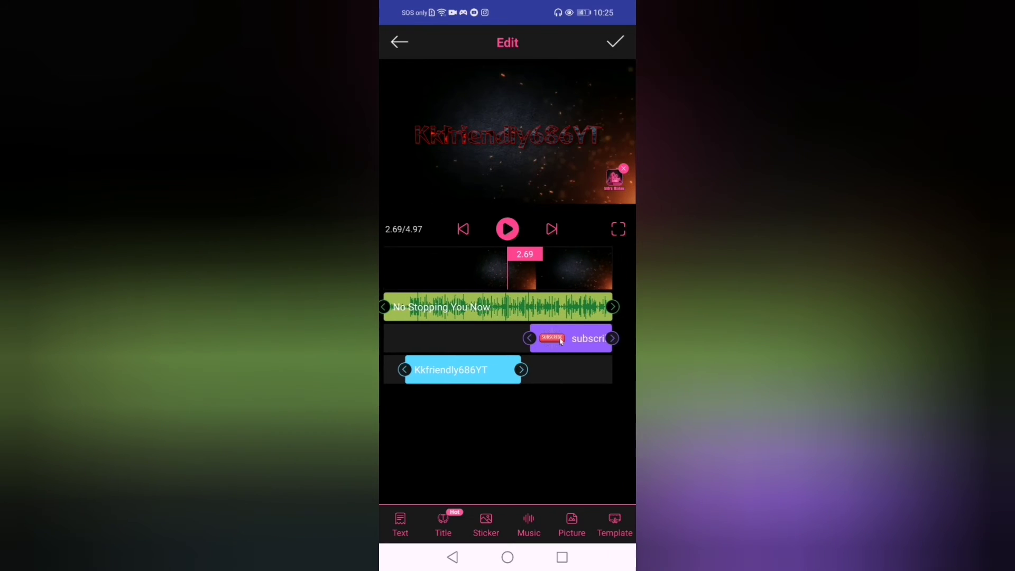
Delete the SUBSCRIBE sticker and extend the title clip toward the music's end
click(576, 338)
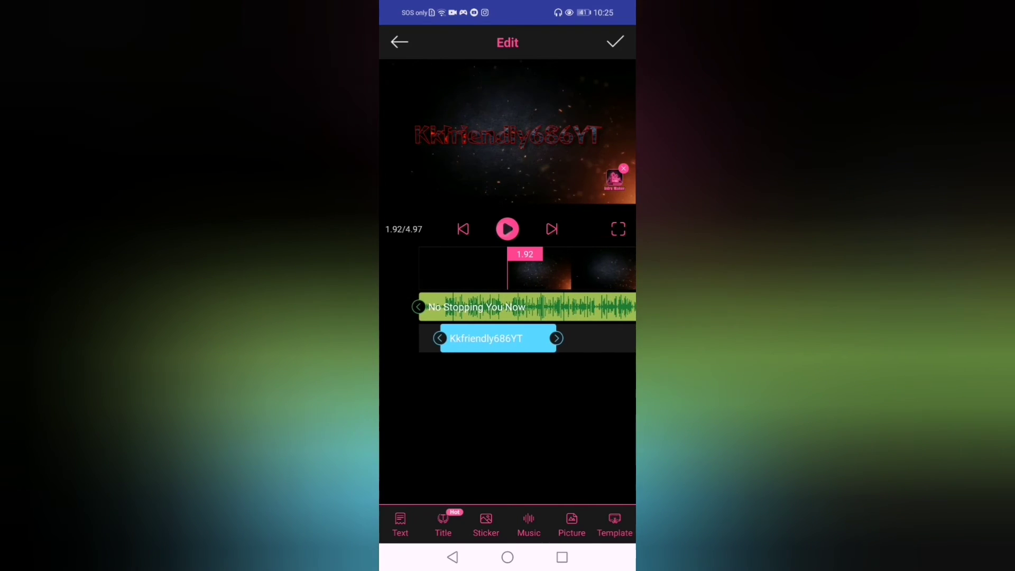
drag(556, 338, 629, 349)
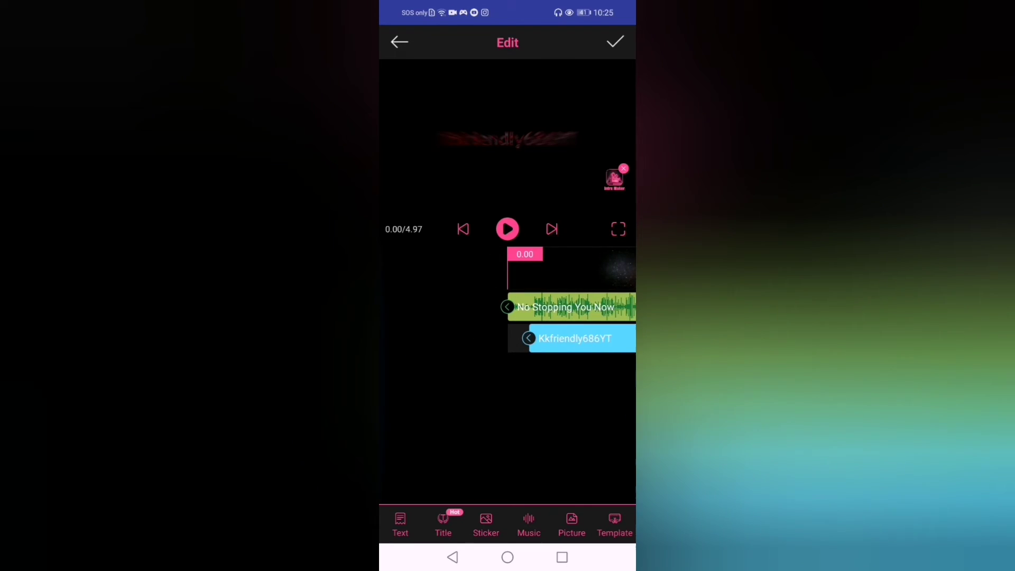
Replay the intro and reopen the Kkfriendly686YT title's design options
click(507, 229)
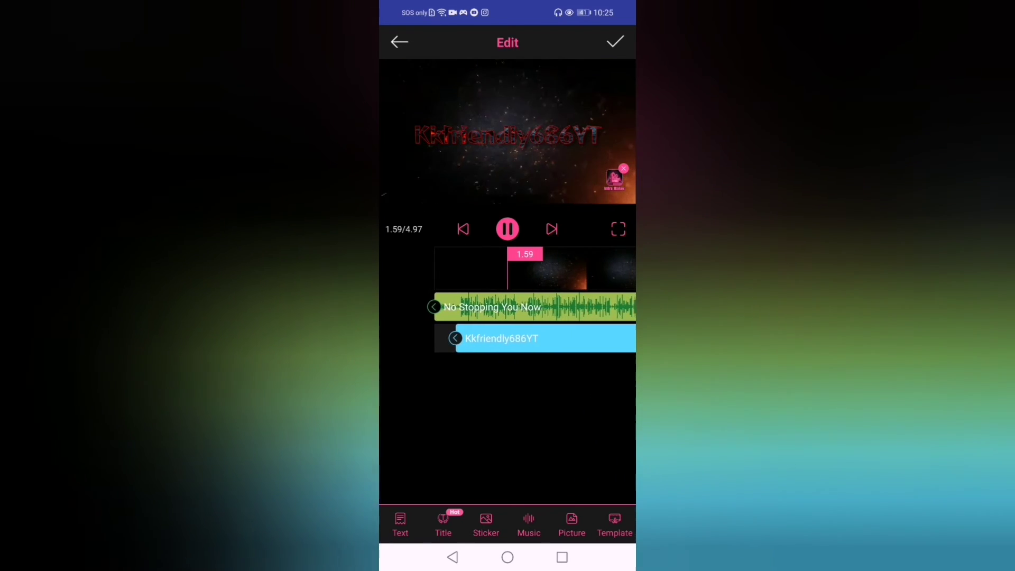
click(507, 229)
click(508, 229)
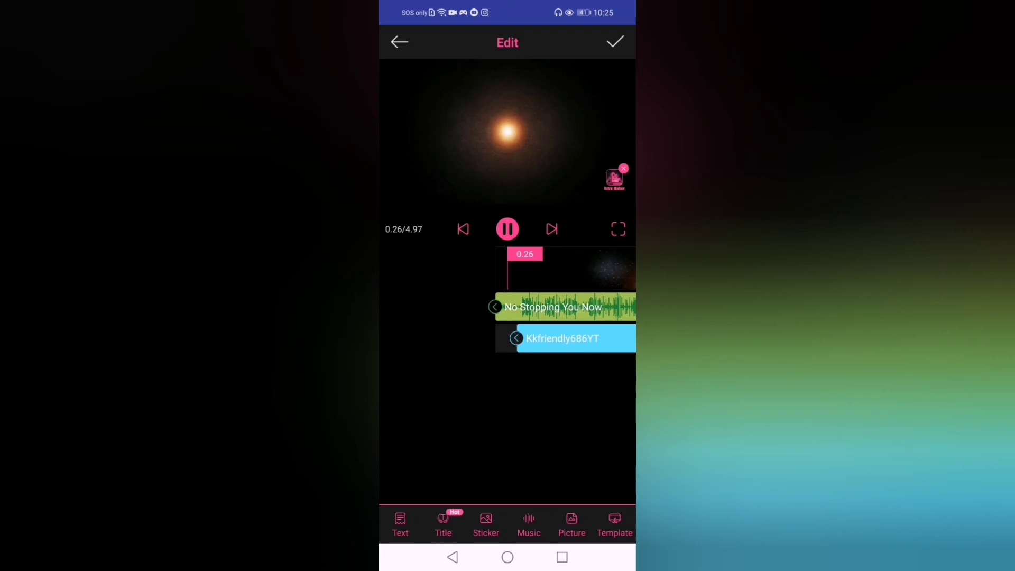
click(537, 144)
click(536, 144)
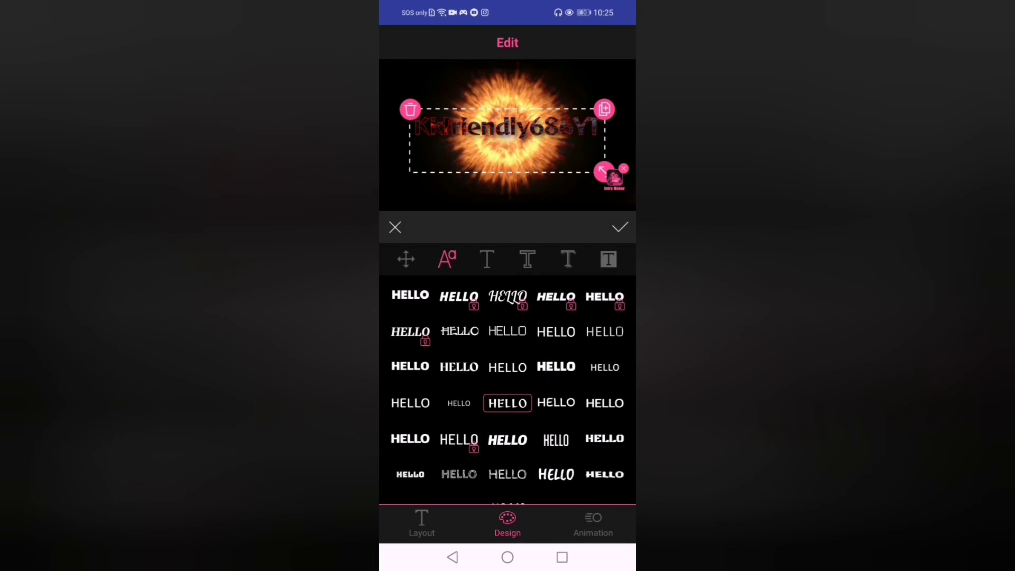
Close the title design panel and replay the intro from the start
click(620, 227)
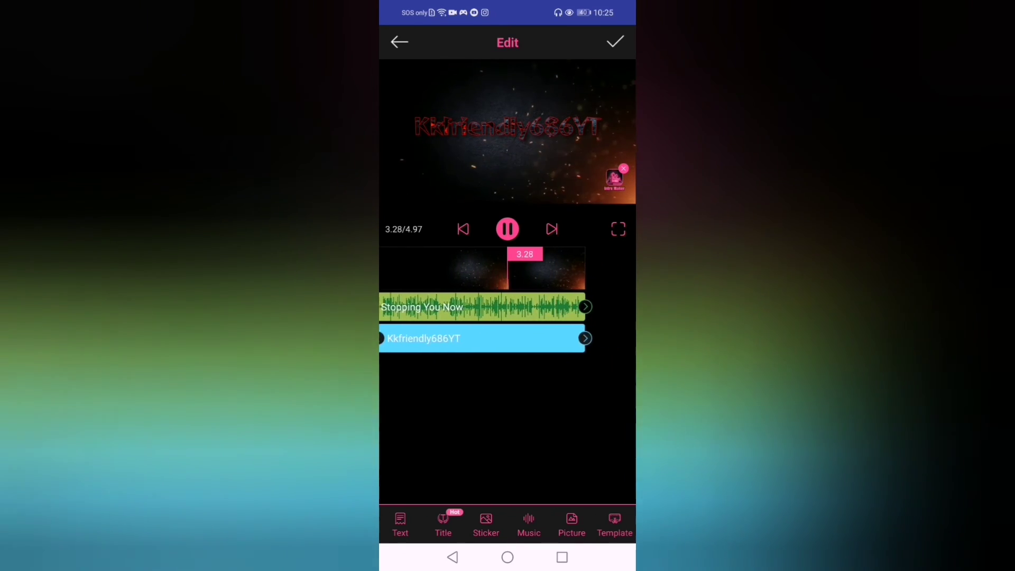
click(481, 429)
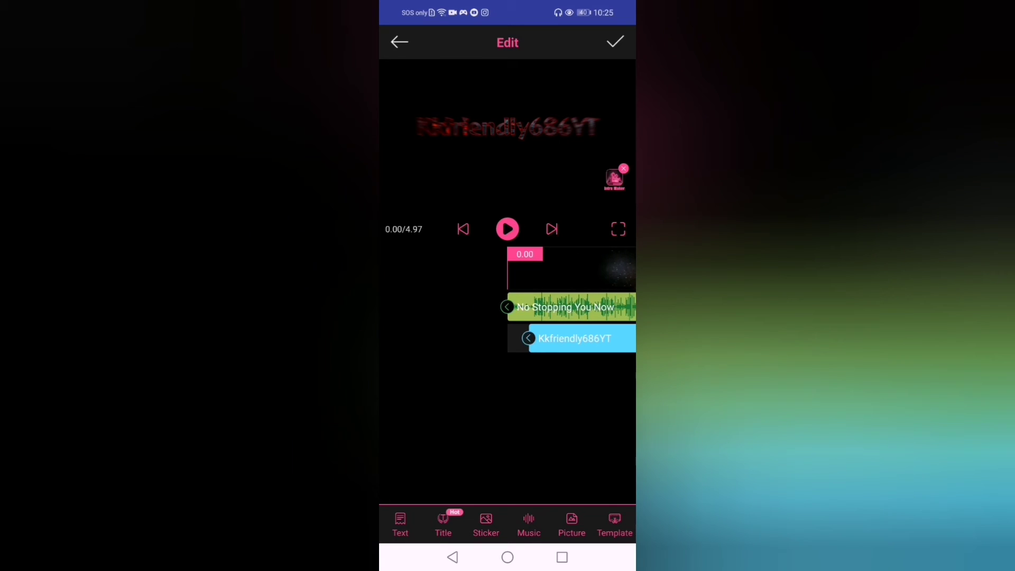
click(507, 229)
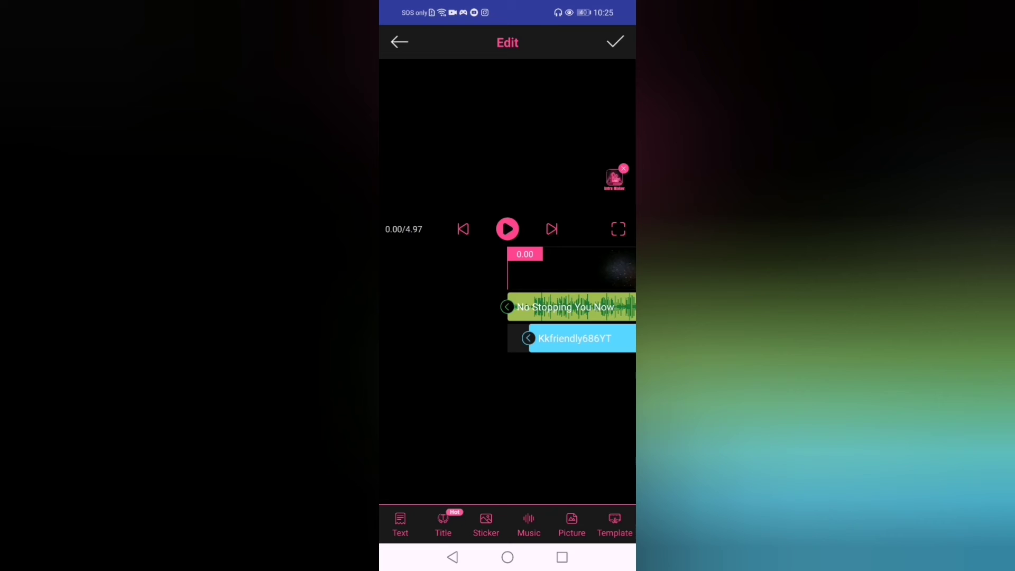
Browse the Vlog songs in the music library, then move to the sound effects library
click(515, 530)
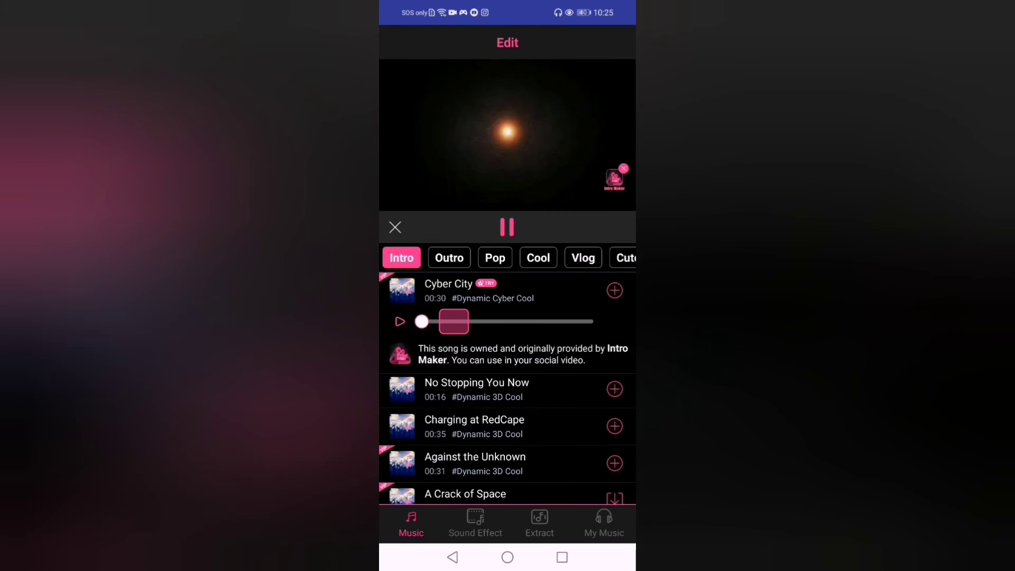
click(582, 258)
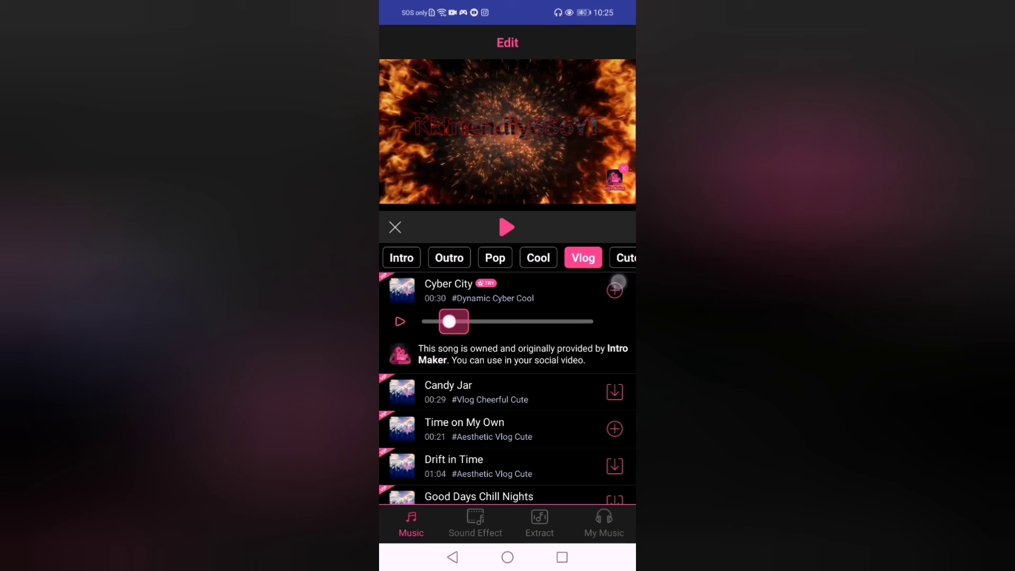
drag(616, 263, 549, 258)
click(474, 523)
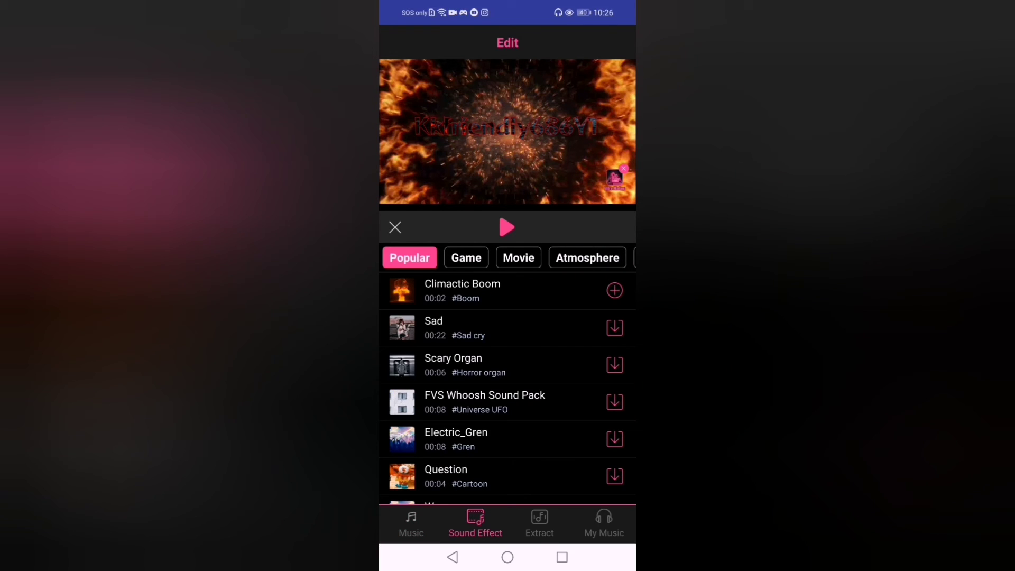
Audition Popular effects: Climactic Boom, Sad, Scary Organ, FVS Whoosh, Electric_Gren and Question
click(551, 290)
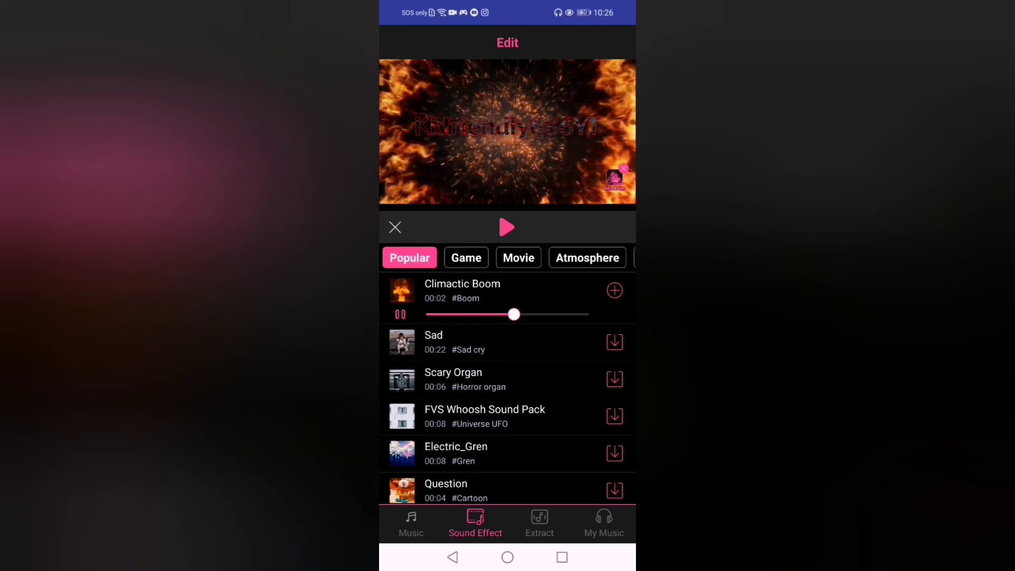
click(549, 342)
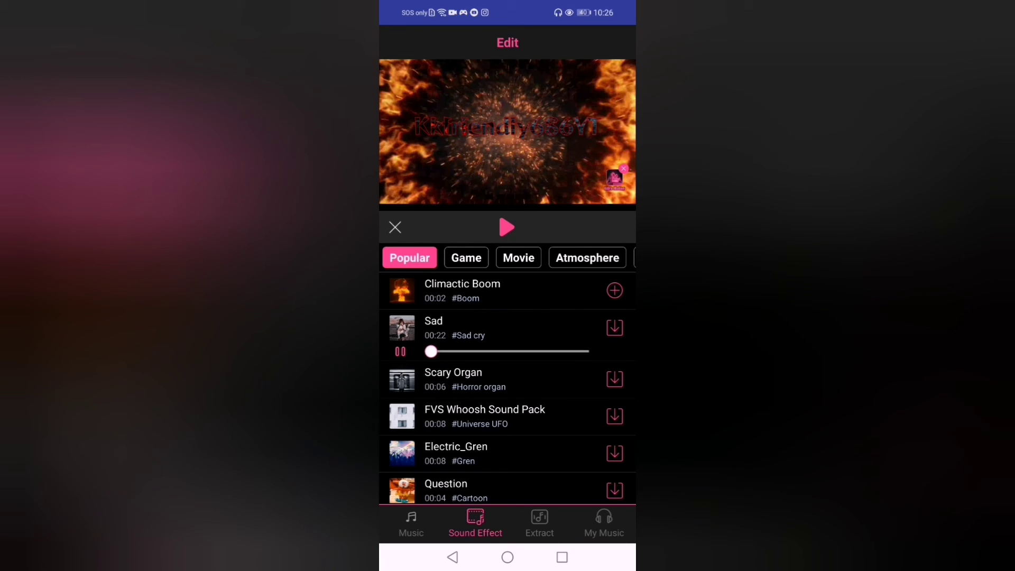
click(549, 379)
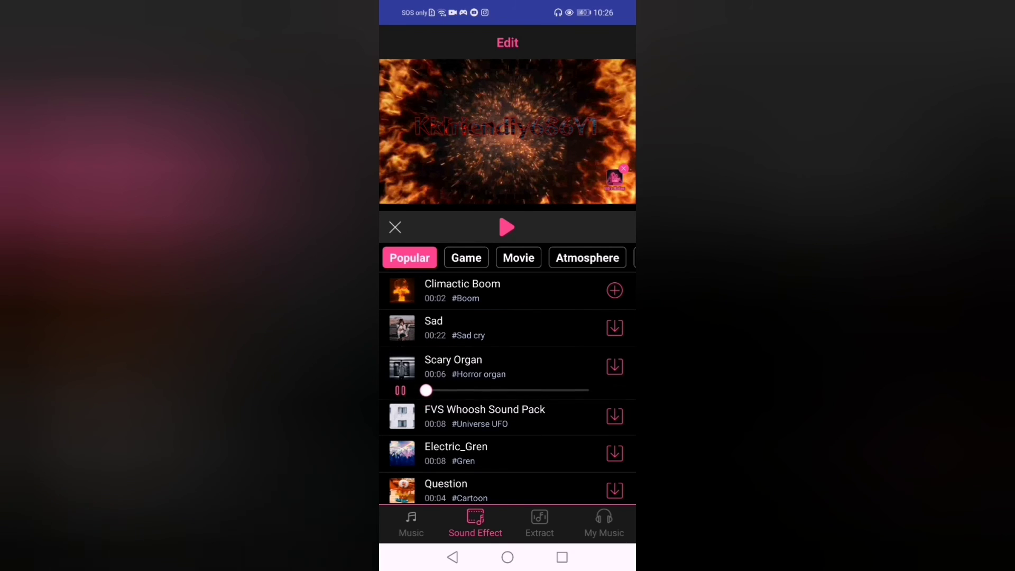
click(569, 419)
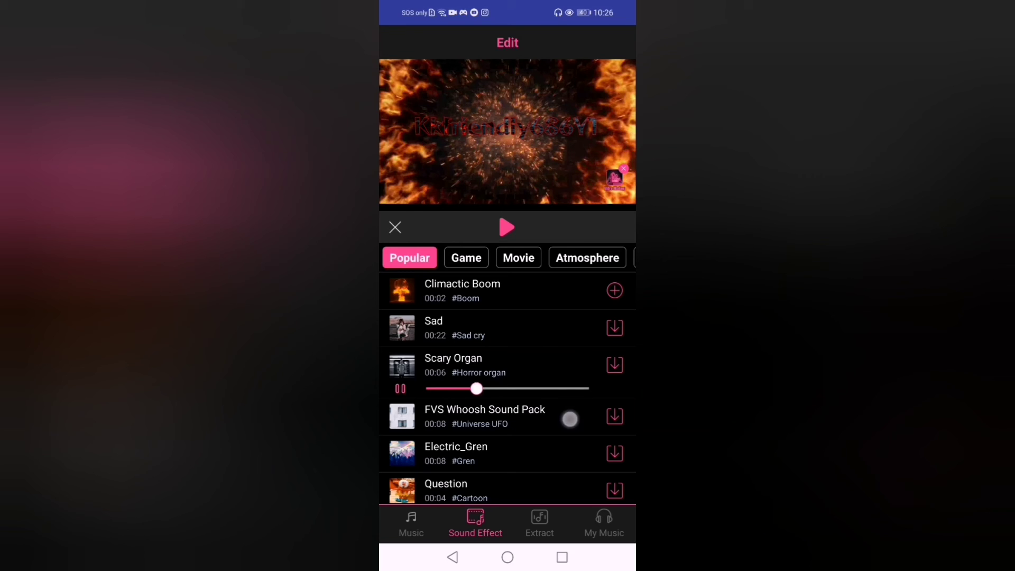
click(555, 454)
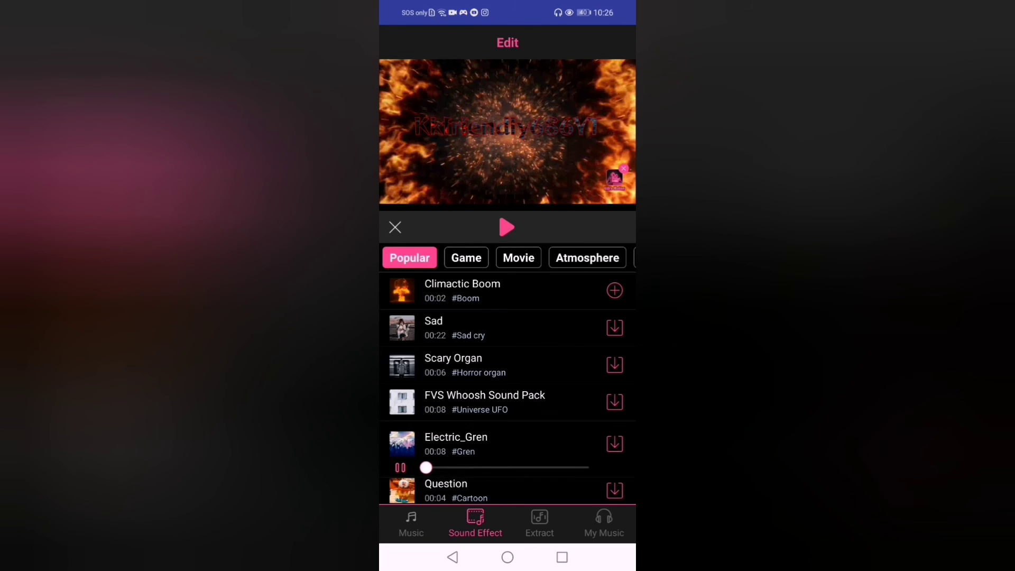
drag(555, 442, 608, 369)
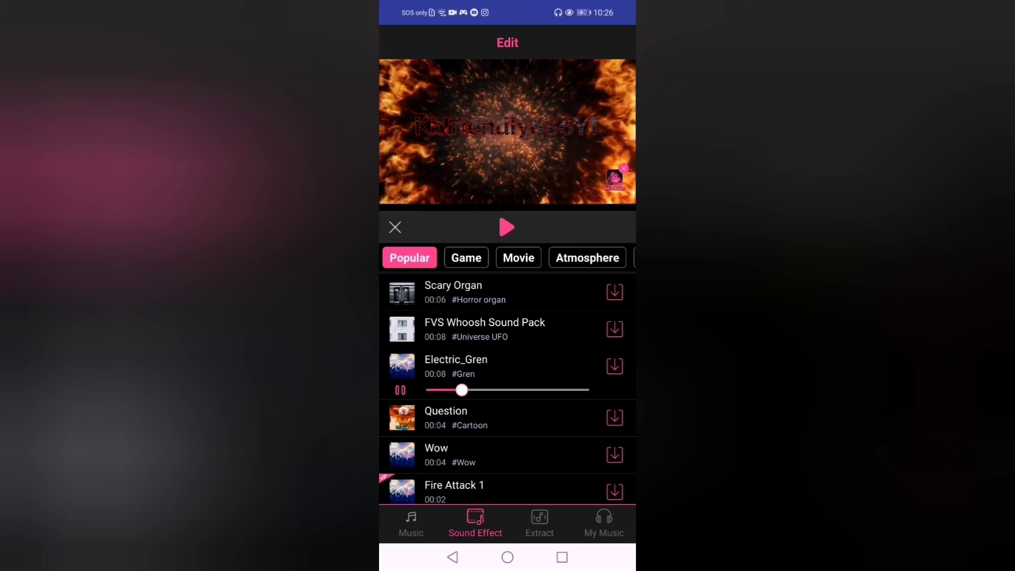
click(560, 420)
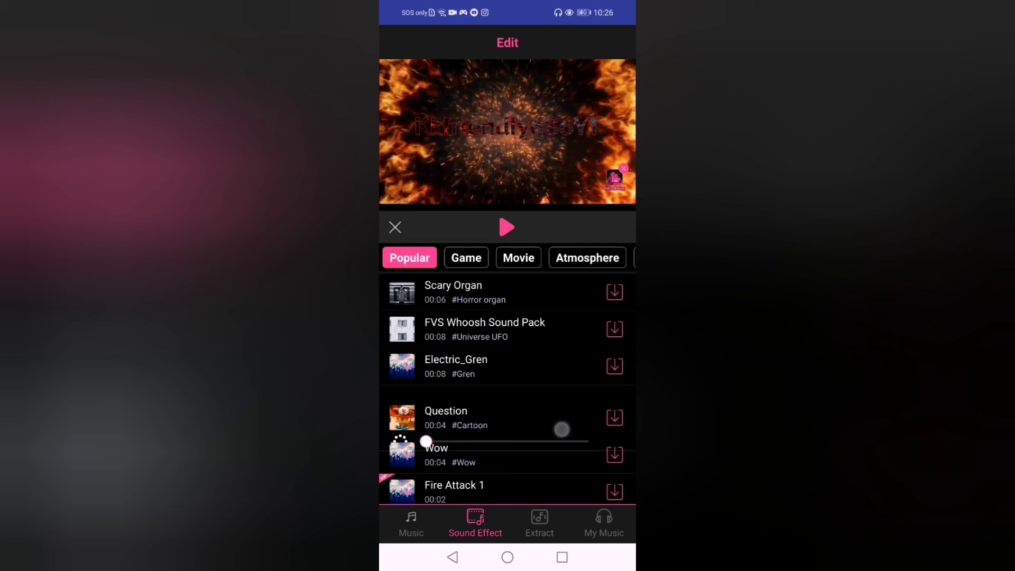
drag(553, 371, 551, 443)
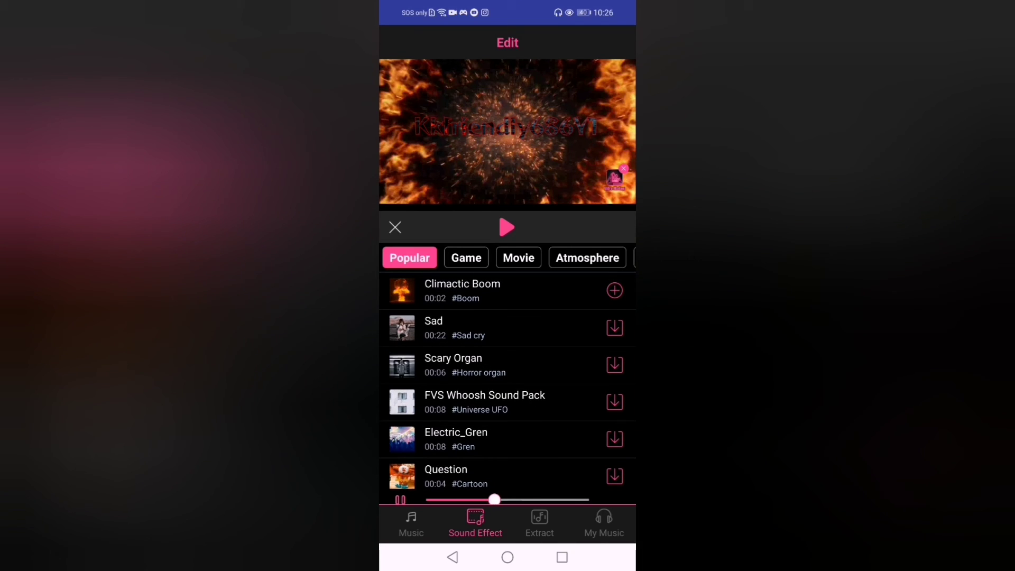
Audition Movie effects: Climactic Boom, Big Explosion 1, Burn and Movie Intro
click(467, 258)
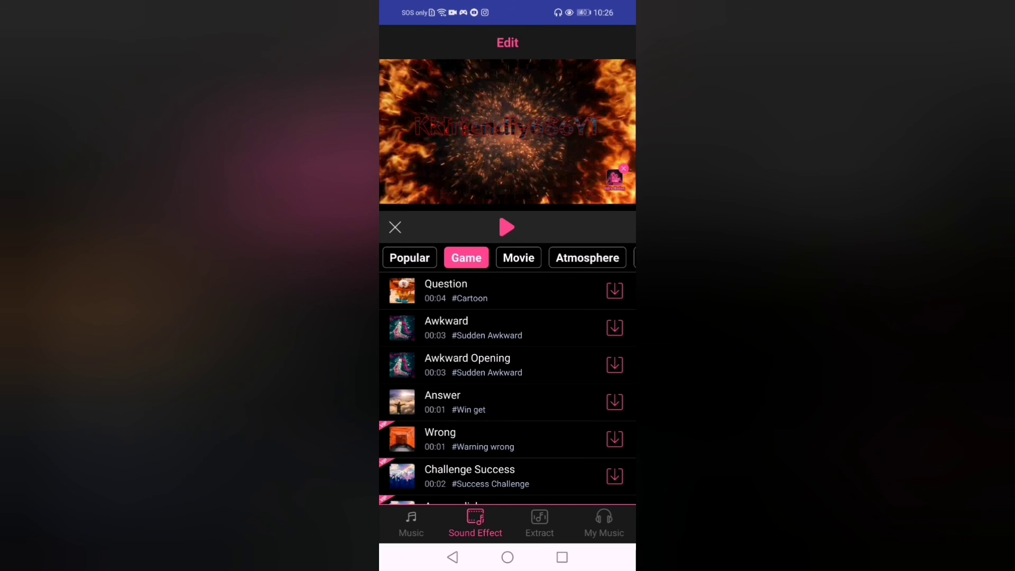
click(519, 258)
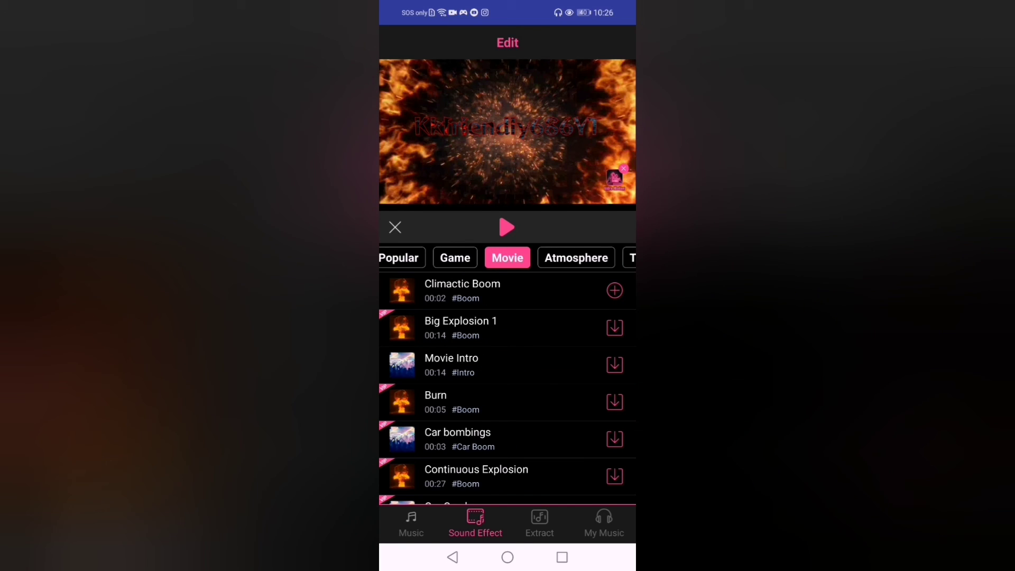
click(550, 288)
click(560, 344)
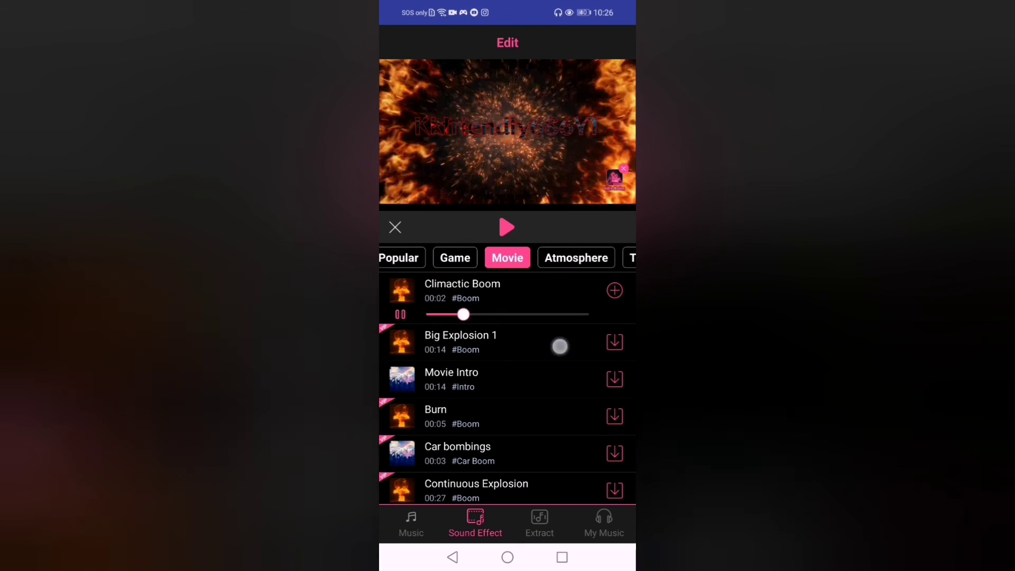
click(559, 429)
click(557, 367)
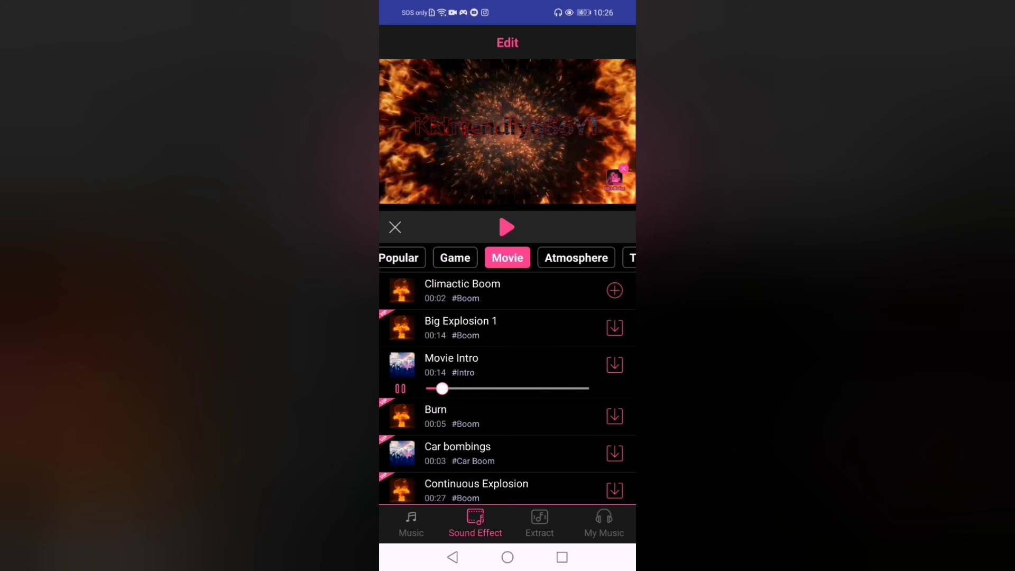
Decline the quit-editing prompt with NO and return to the Popular sound effects
key(Escape)
click(541, 319)
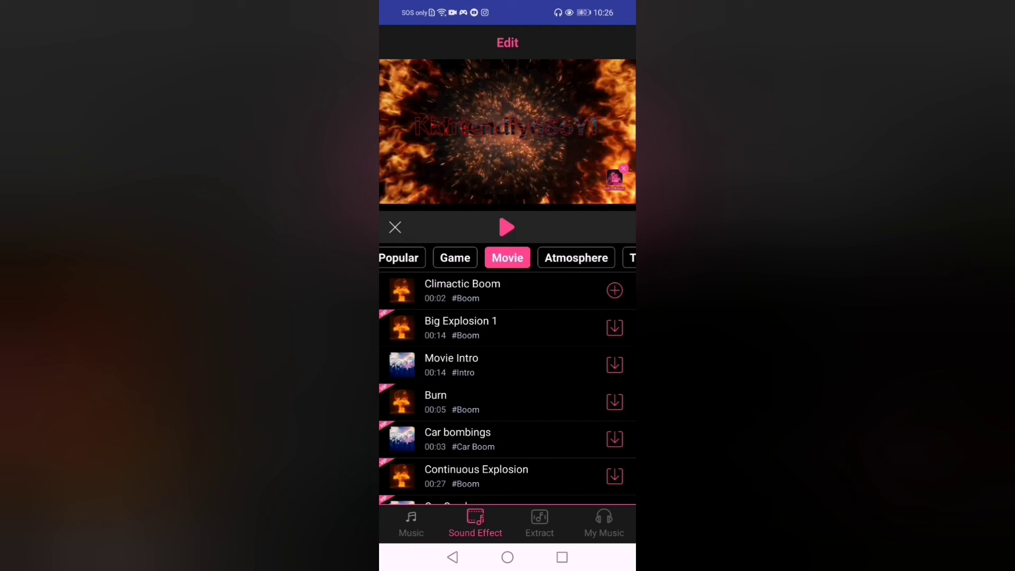
click(576, 258)
drag(449, 258, 529, 258)
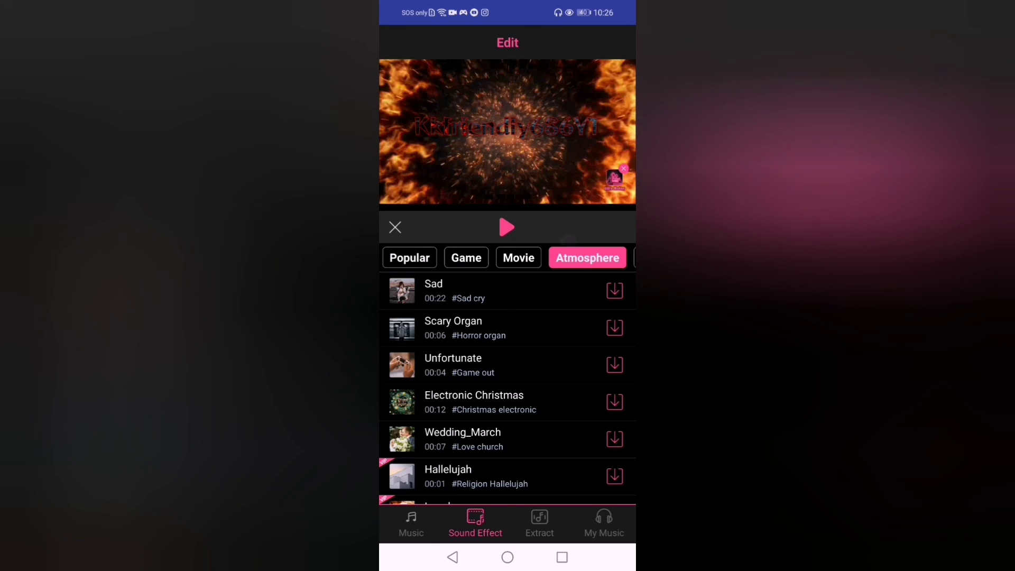
click(410, 258)
Add Climactic Boom to the intro, confirm its clip settings, and pause the preview
click(614, 291)
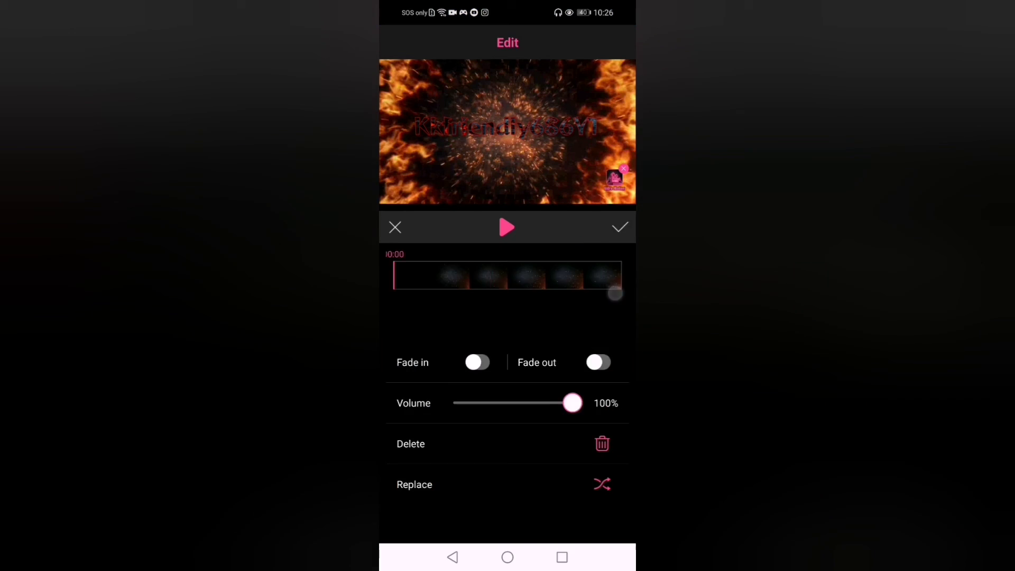
click(620, 227)
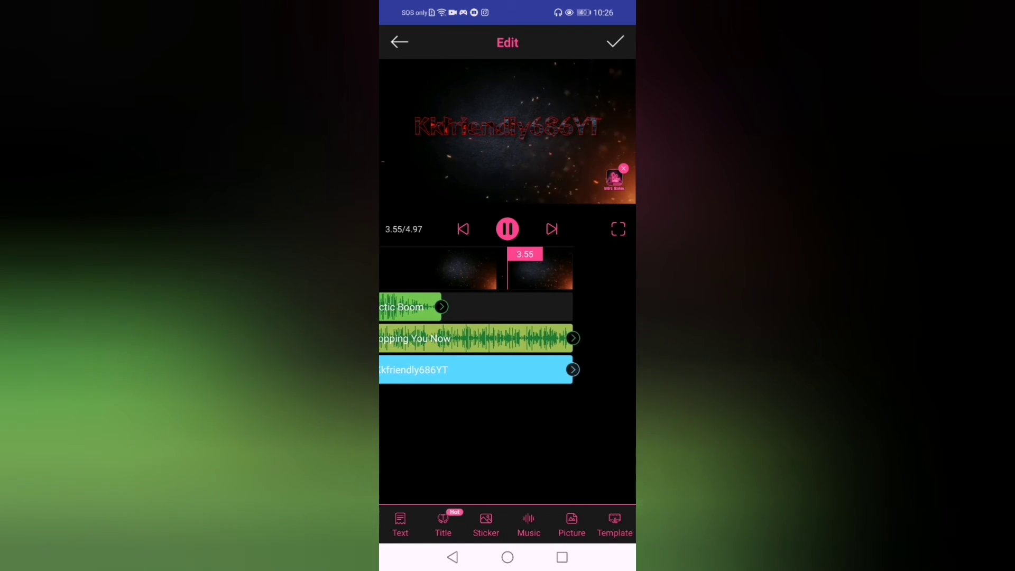
click(510, 225)
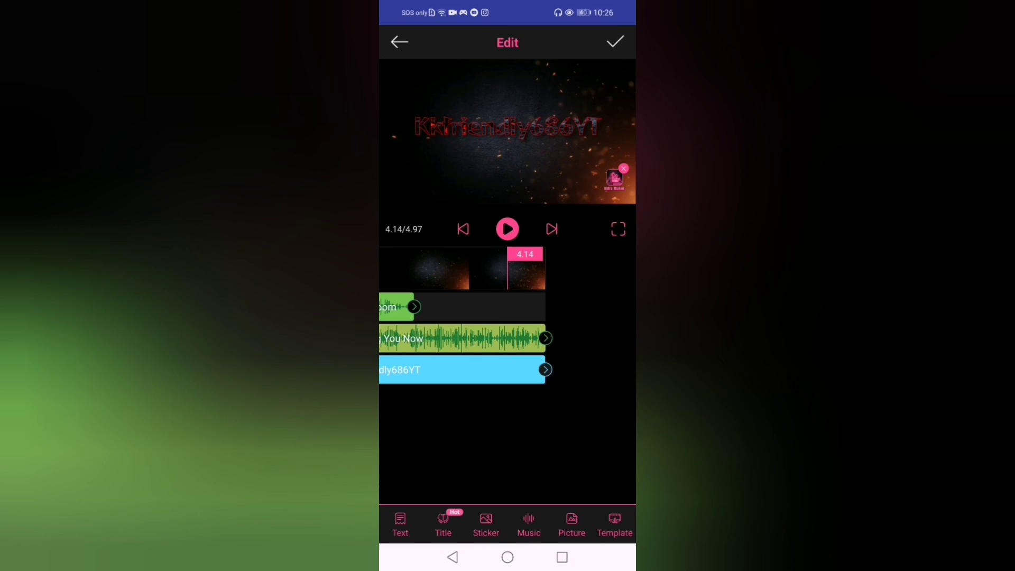